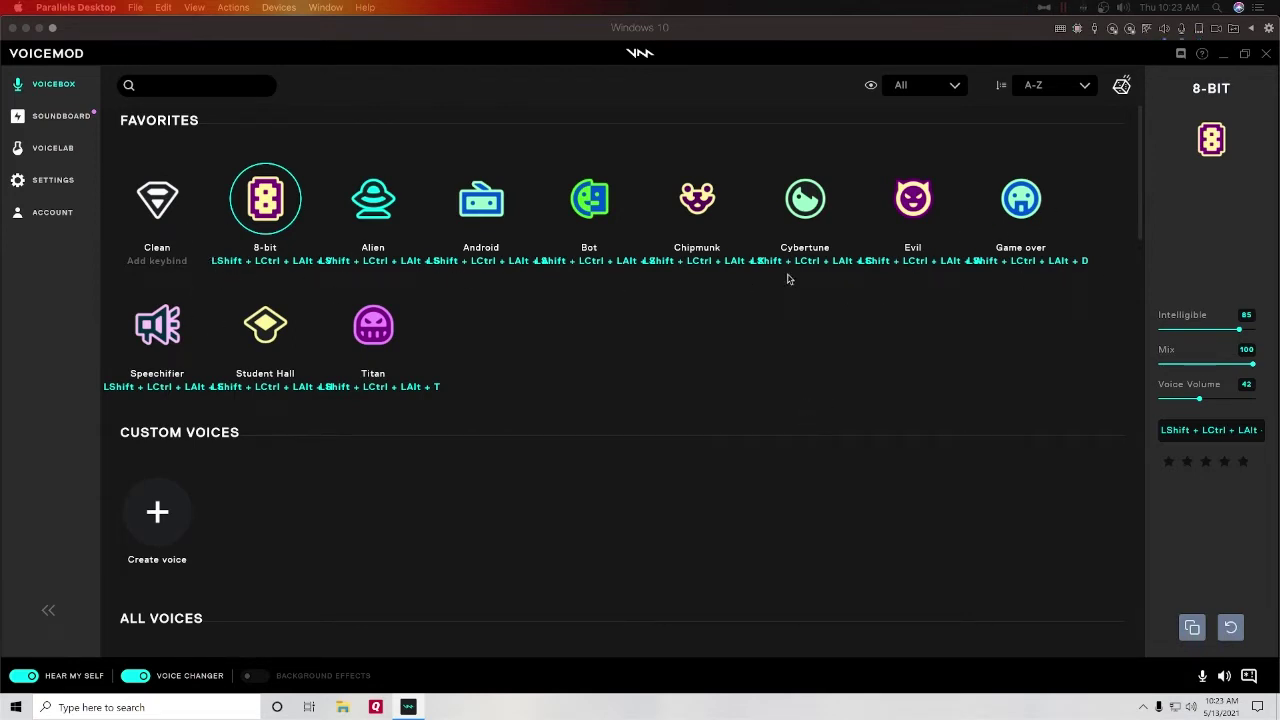
Select the Alien voice, and open the VM Voices folder in the Stream Deck configuration
left_click(374, 212)
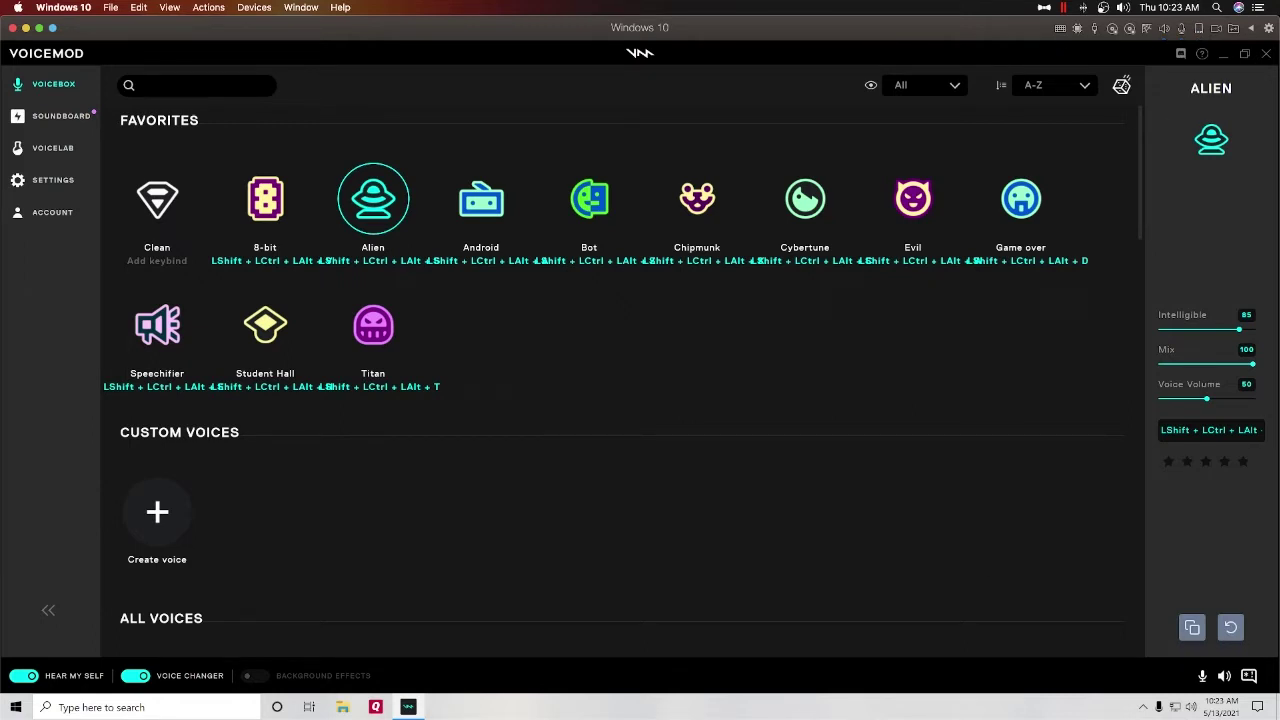
left_click(1044, 8)
left_click(988, 11)
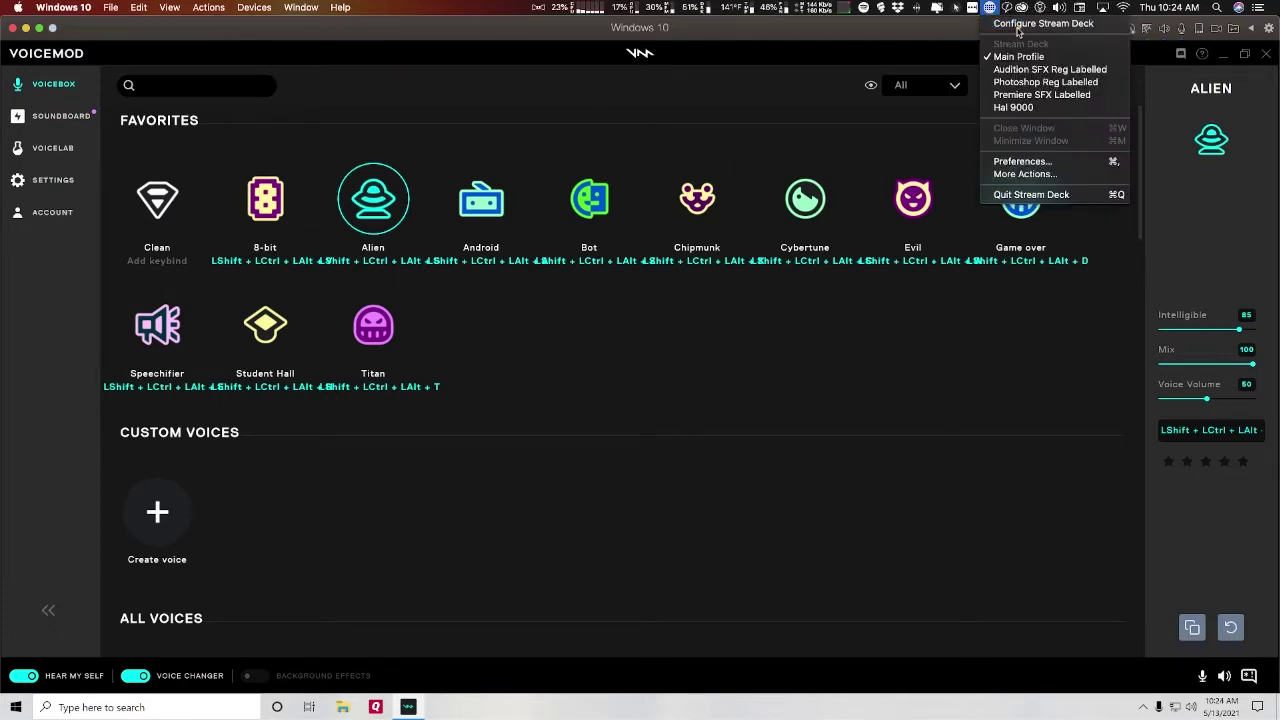
left_click(1016, 32)
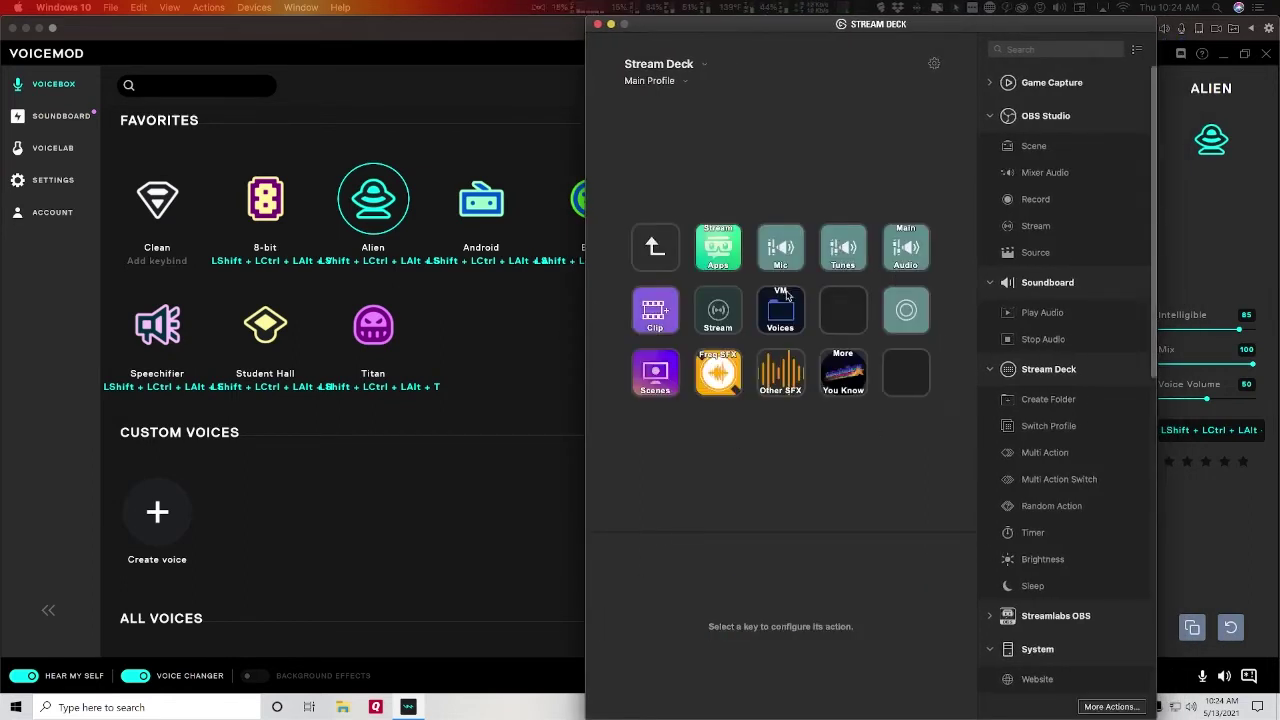
double_click(798, 322)
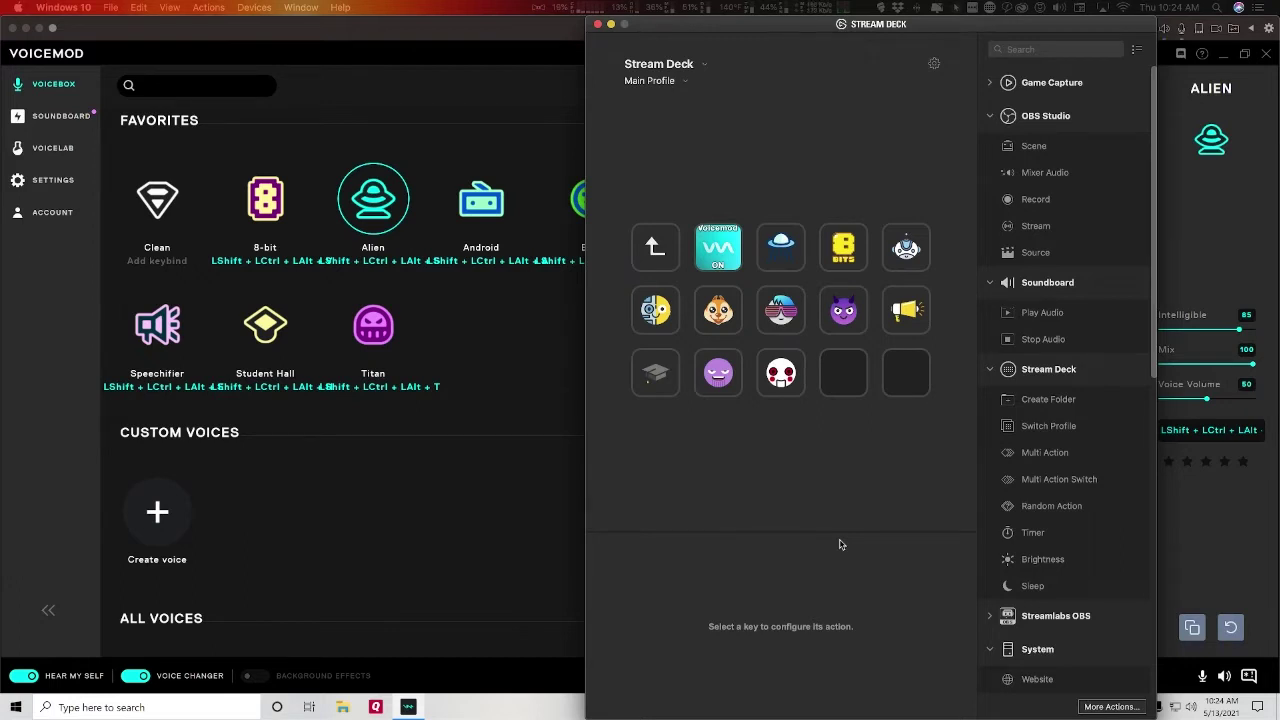
Look through the list of available Stream Deck actions and move the window so more of Voicemod shows
scroll(1083, 491, "down", 10)
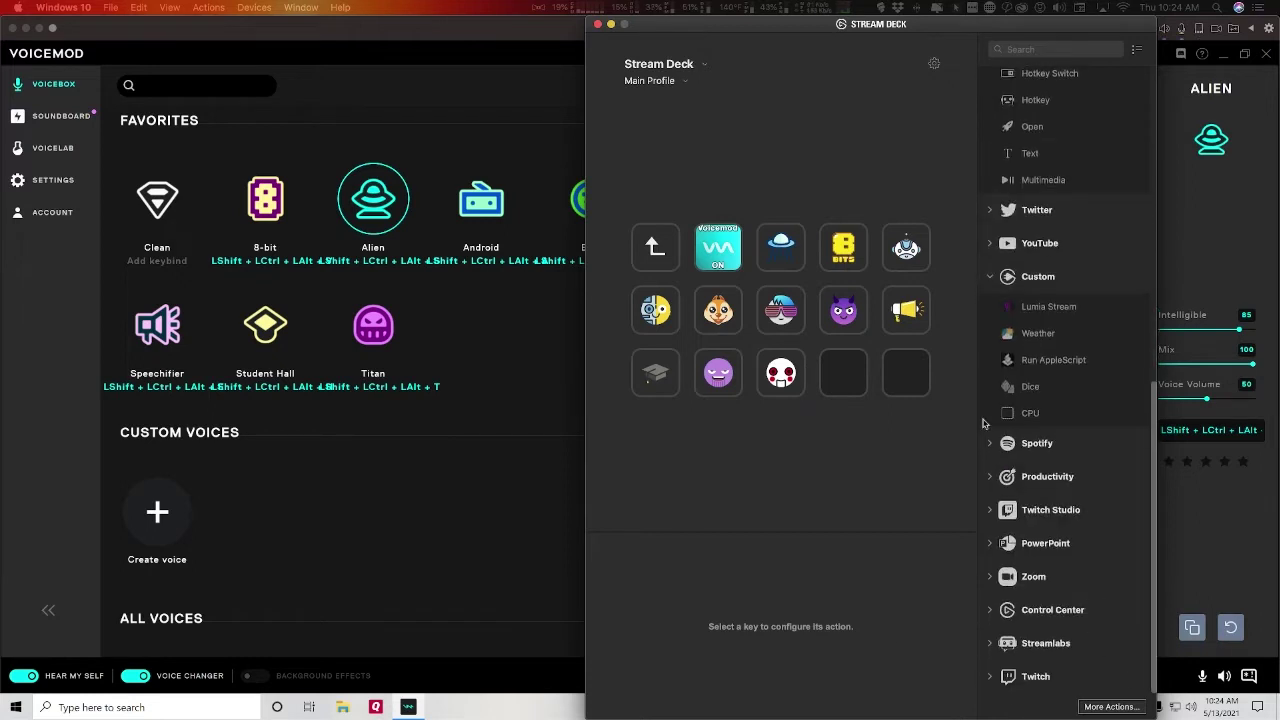
scroll(1052, 585, "up", 5)
scroll(1052, 585, "down", 4)
scroll(1069, 585, "up", 5)
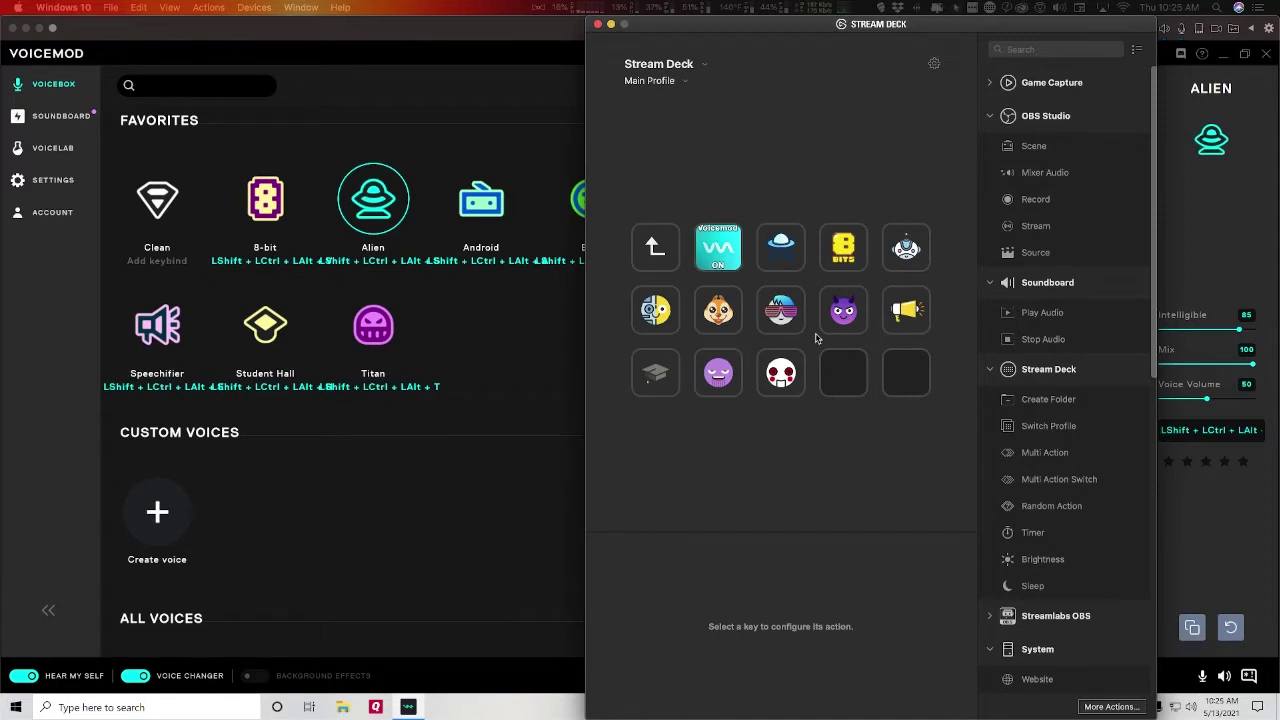
left_click_drag(927, 24, 1047, 18)
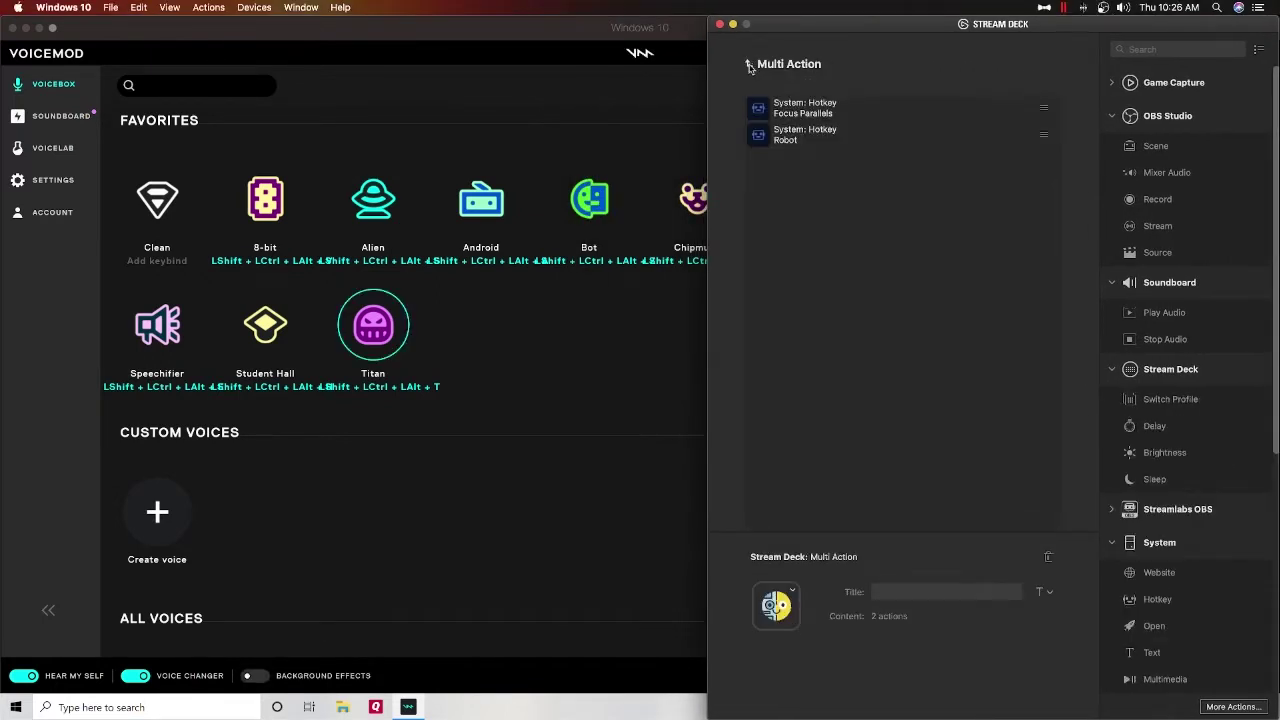
Leave the Multi Action's contents and bring the Stream Deck window with the voice keys to the front
left_click(756, 66)
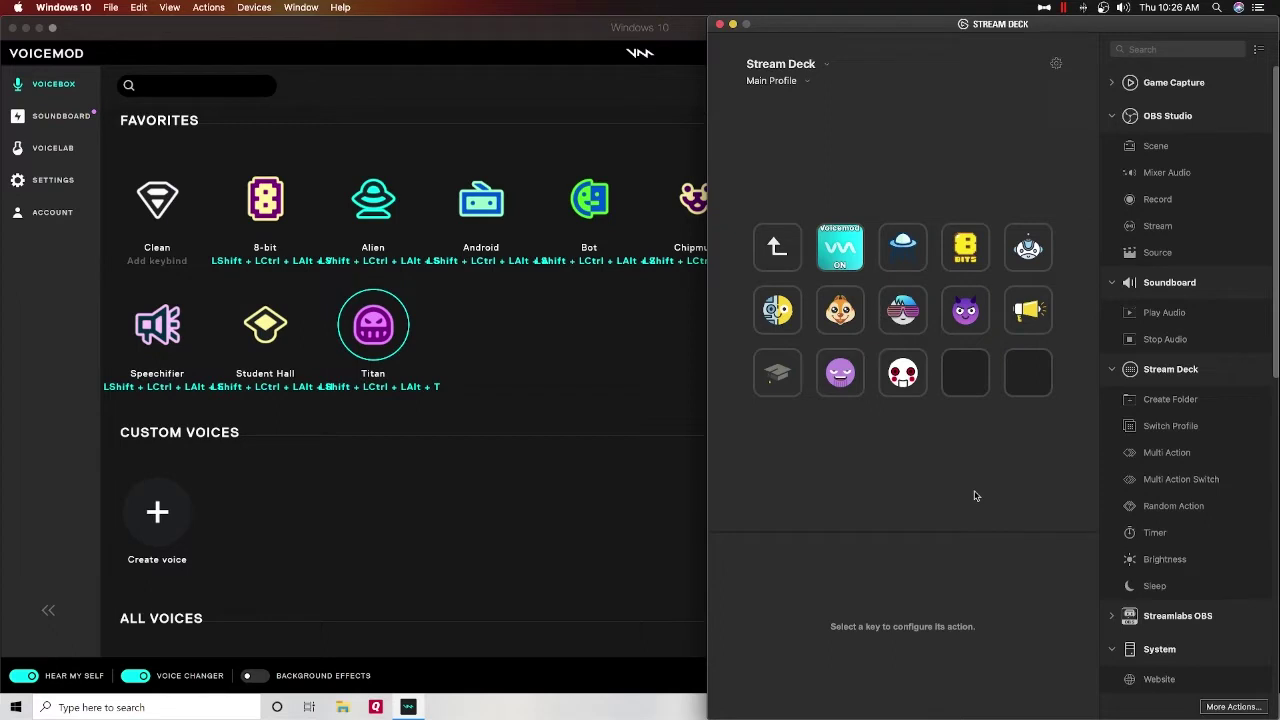
left_click(587, 398)
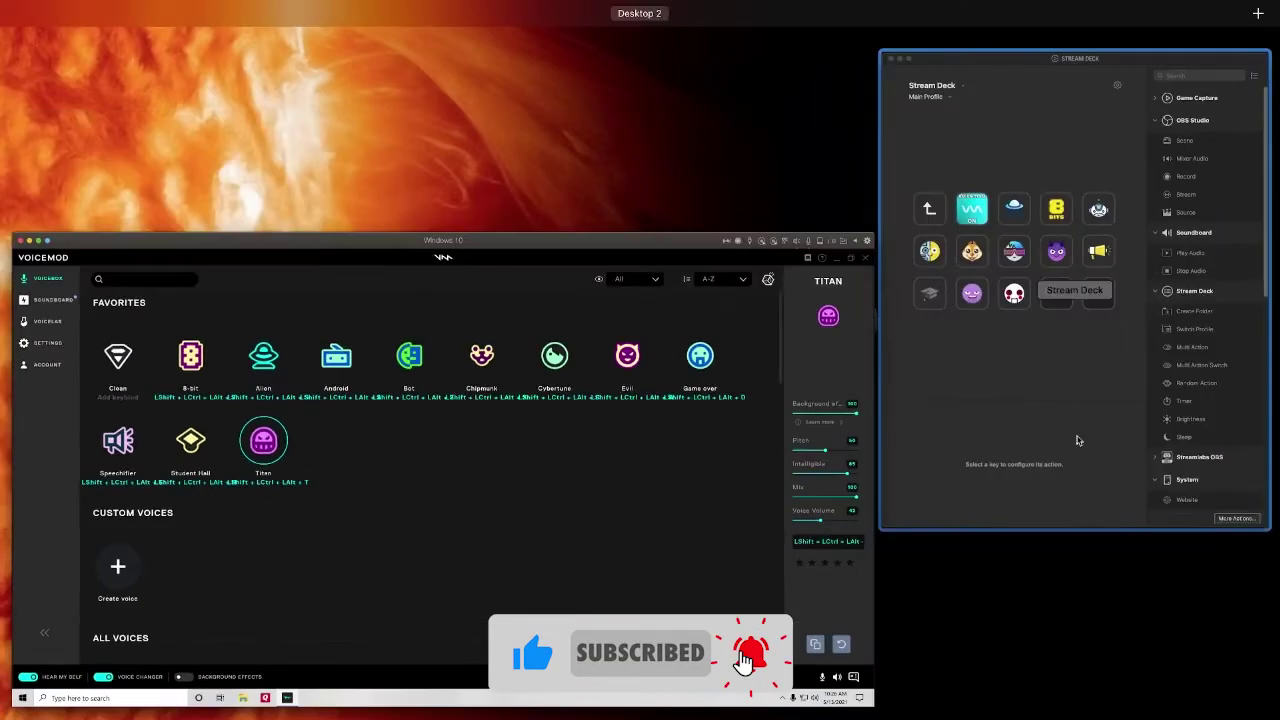
key("ctrl+Up")
left_click(1074, 443)
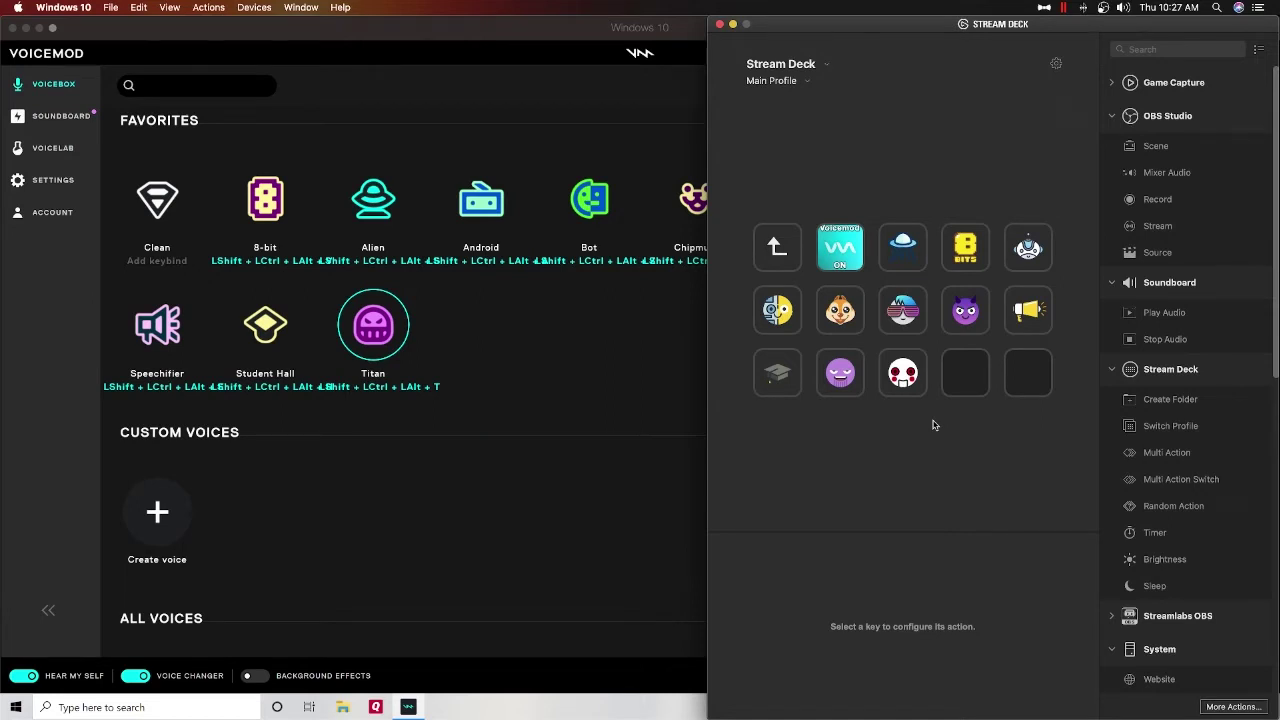
Switch to Voicemod and activate the Titan voice
key("super+Tab")
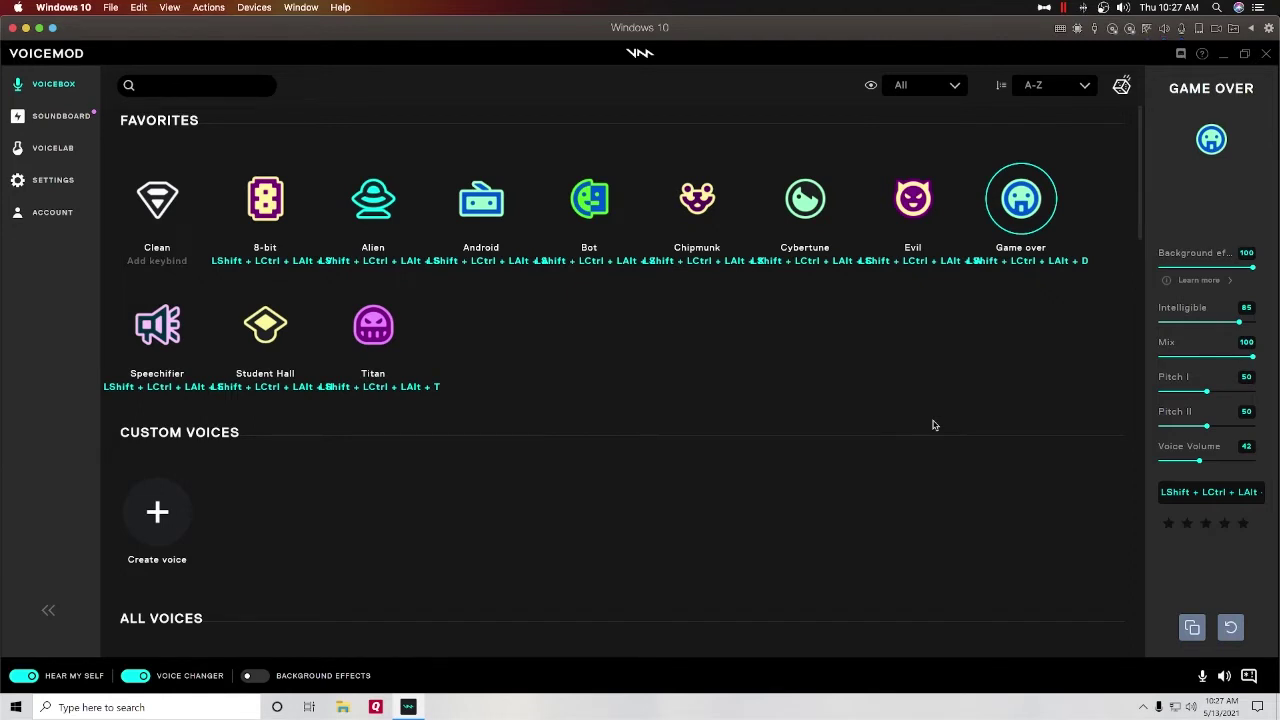
key("ctrl+alt+shift+t")
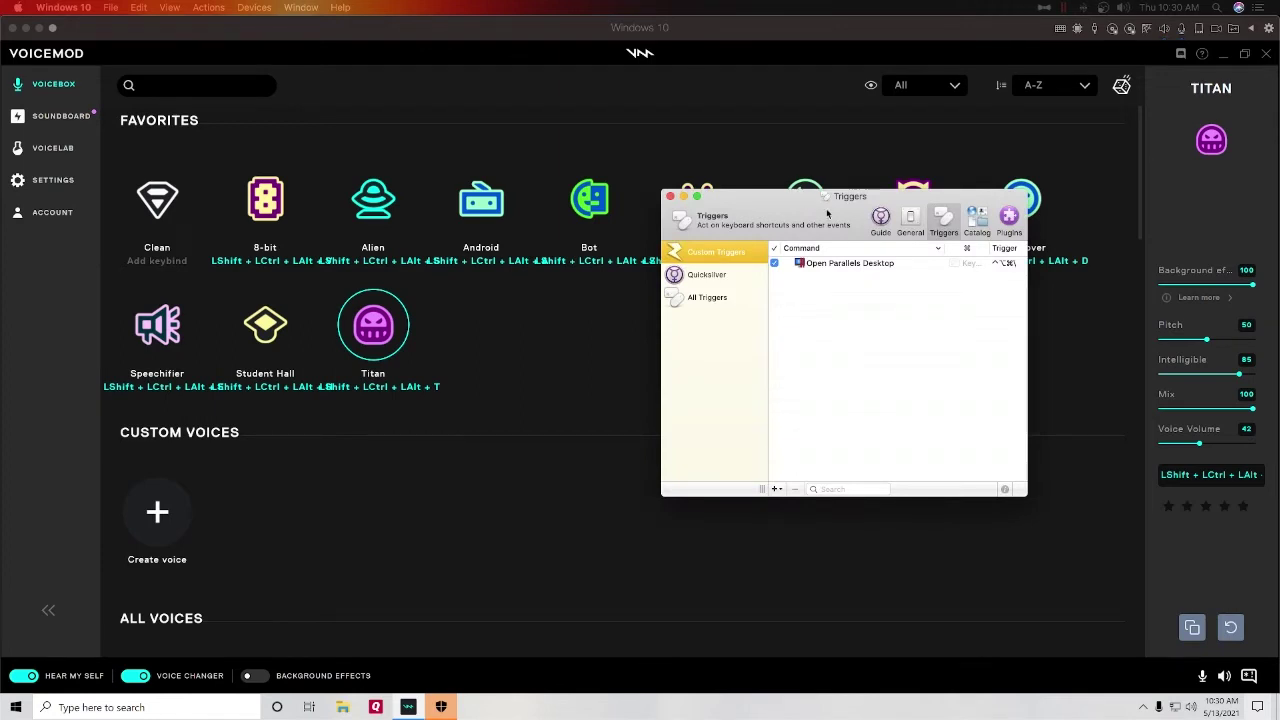
View the Guide and General preferences in Quicksilver, and reposition its window over Voicemod
left_click(881, 220)
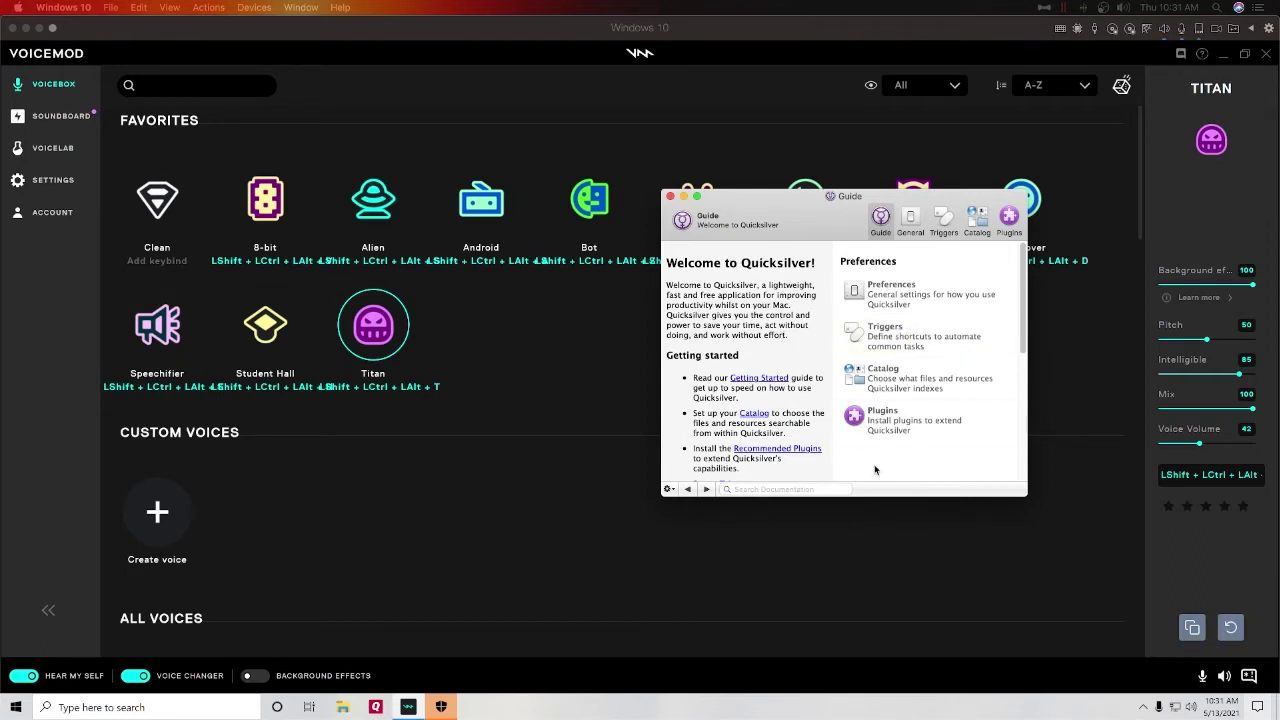
left_click(917, 229)
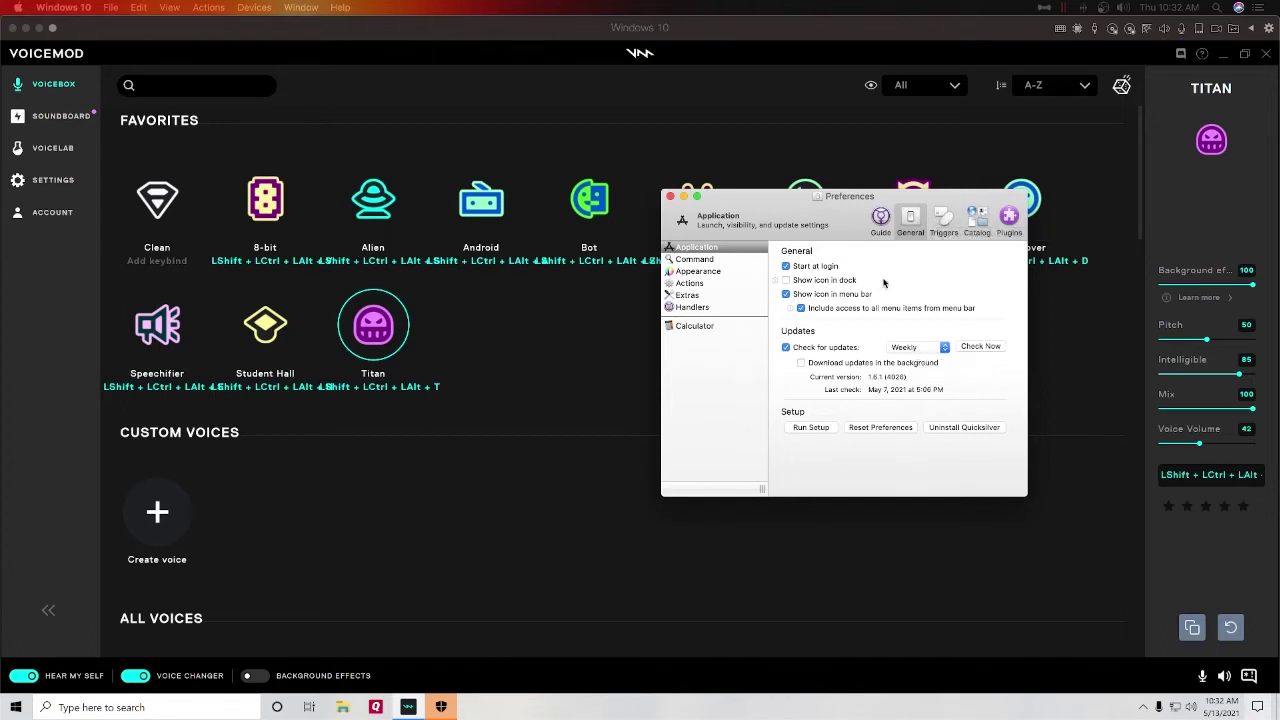
left_click_drag(780, 196, 872, 284)
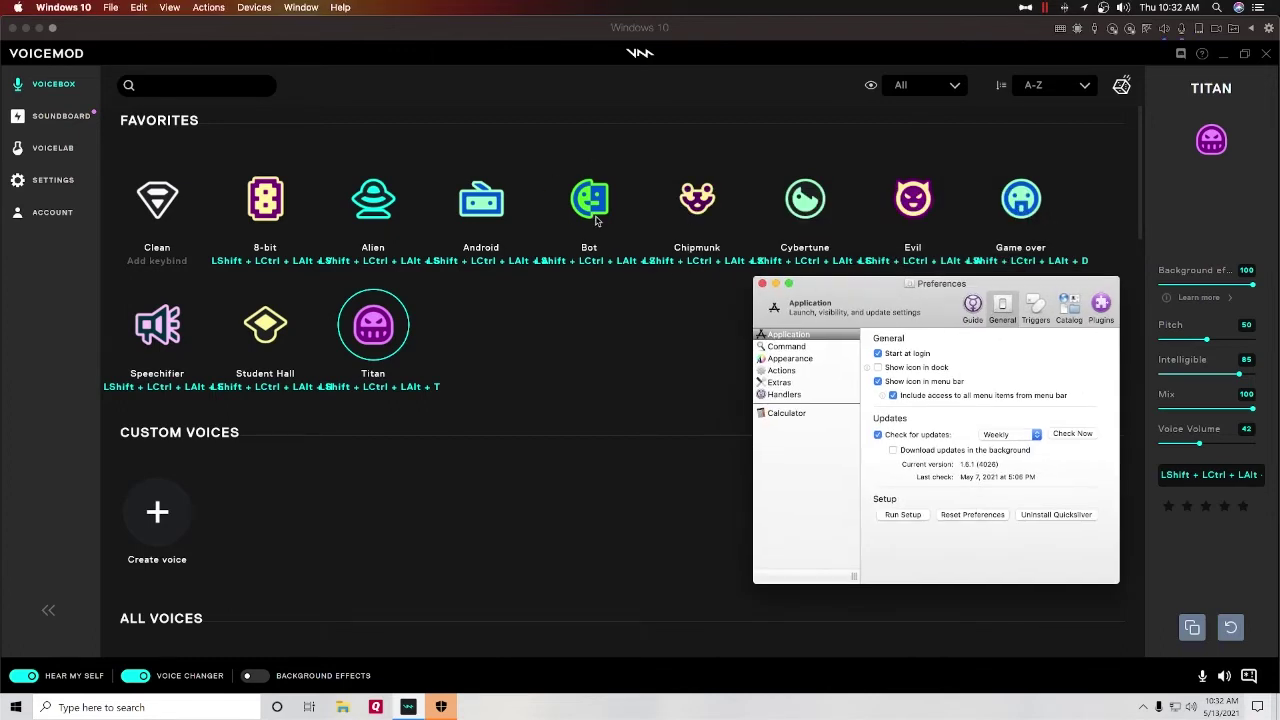
left_click_drag(953, 287, 782, 220)
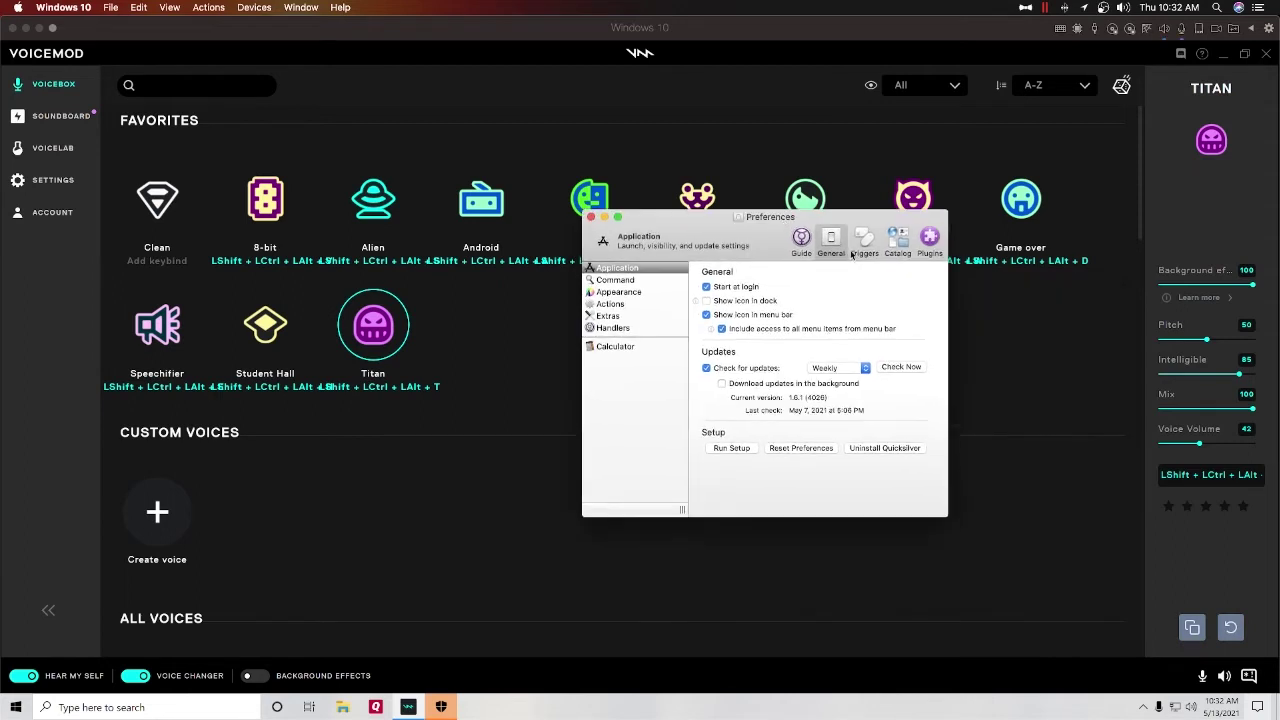
Add a keyboard trigger to Quicksilver's custom triggers and search for "para" as its item
left_click(865, 245)
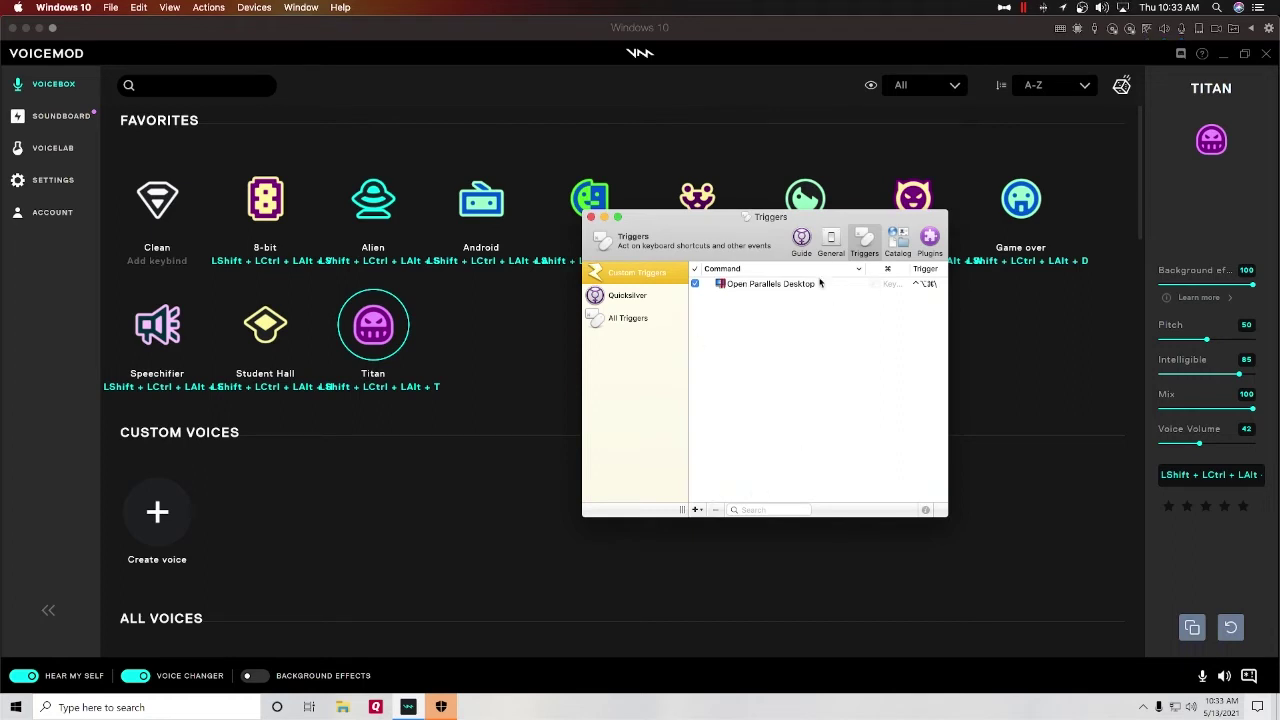
left_click(696, 509)
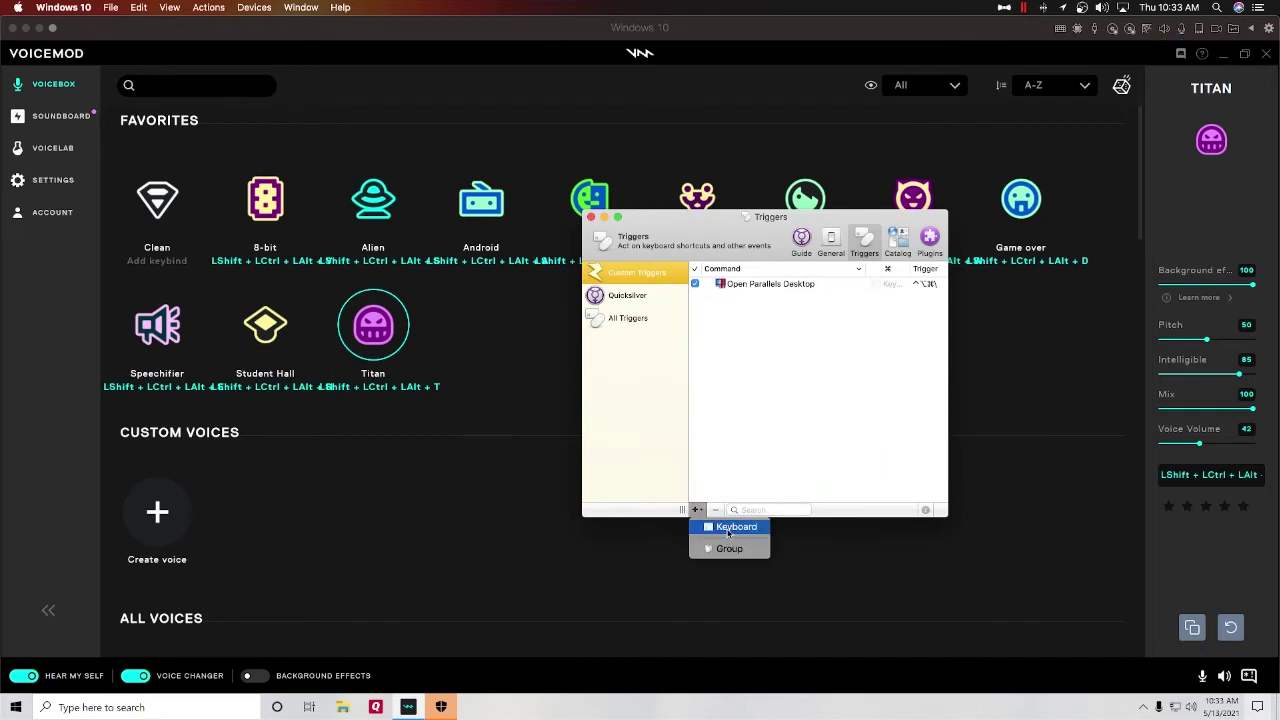
left_click(705, 528)
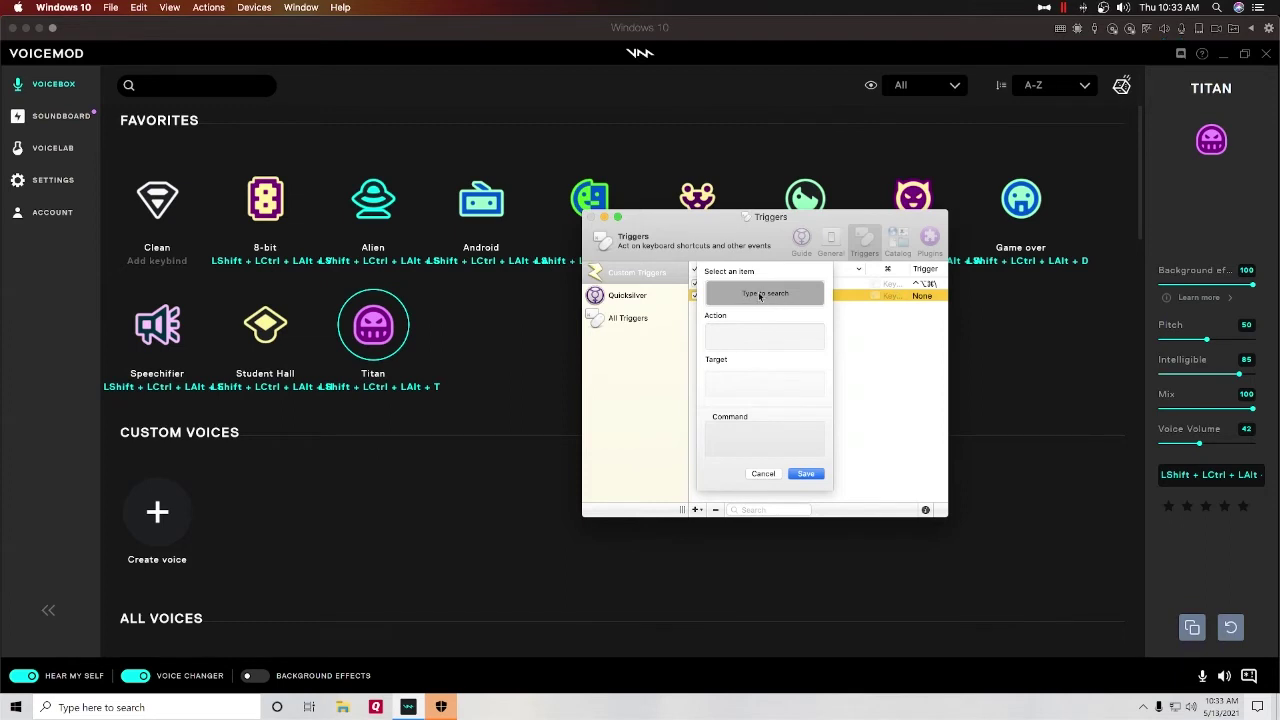
type("para")
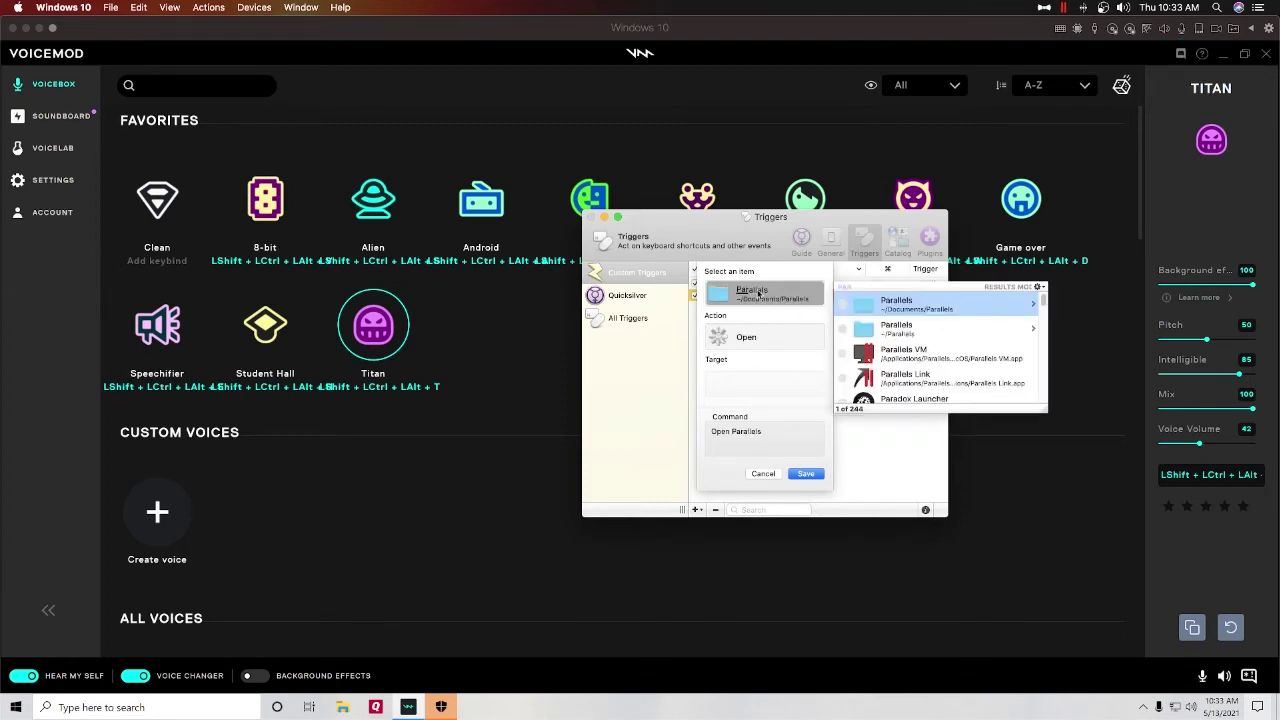
Choose Parallels Desktop as the trigger's item, with Open as the action, and save the trigger
scroll(970, 357, "down", 3)
scroll(1024, 357, "down", 10)
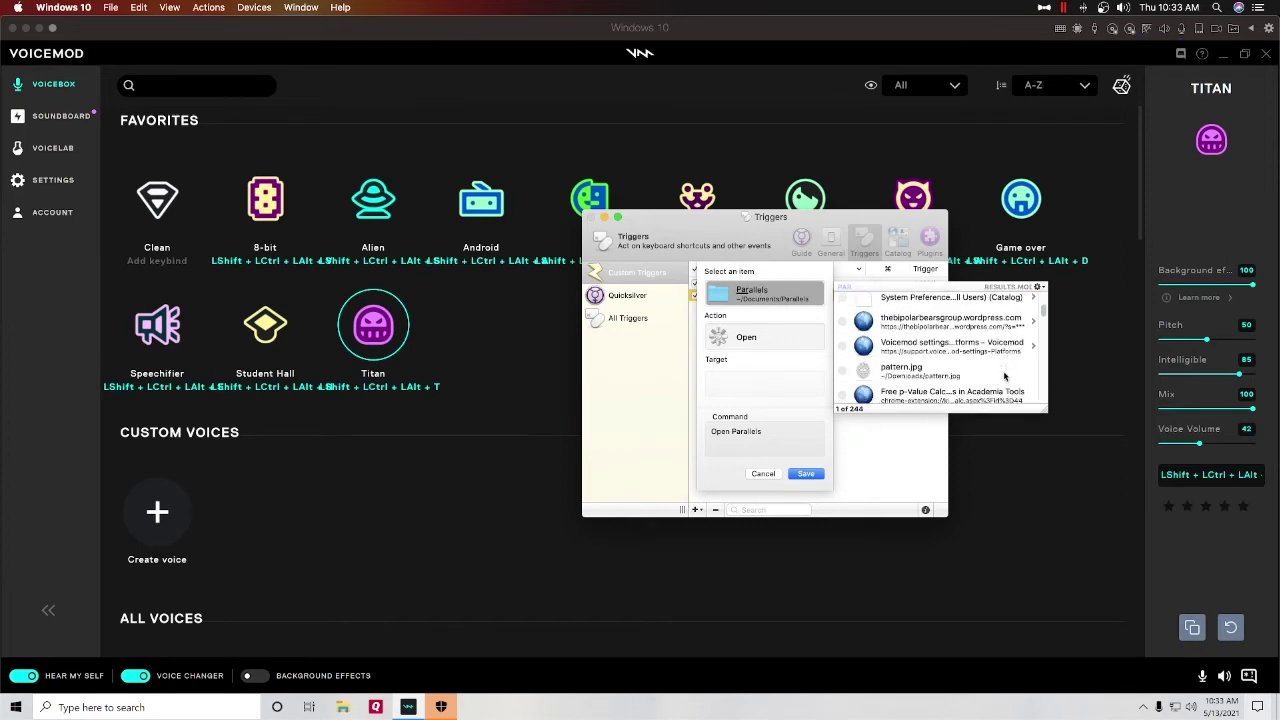
scroll(1006, 377, "up", 10)
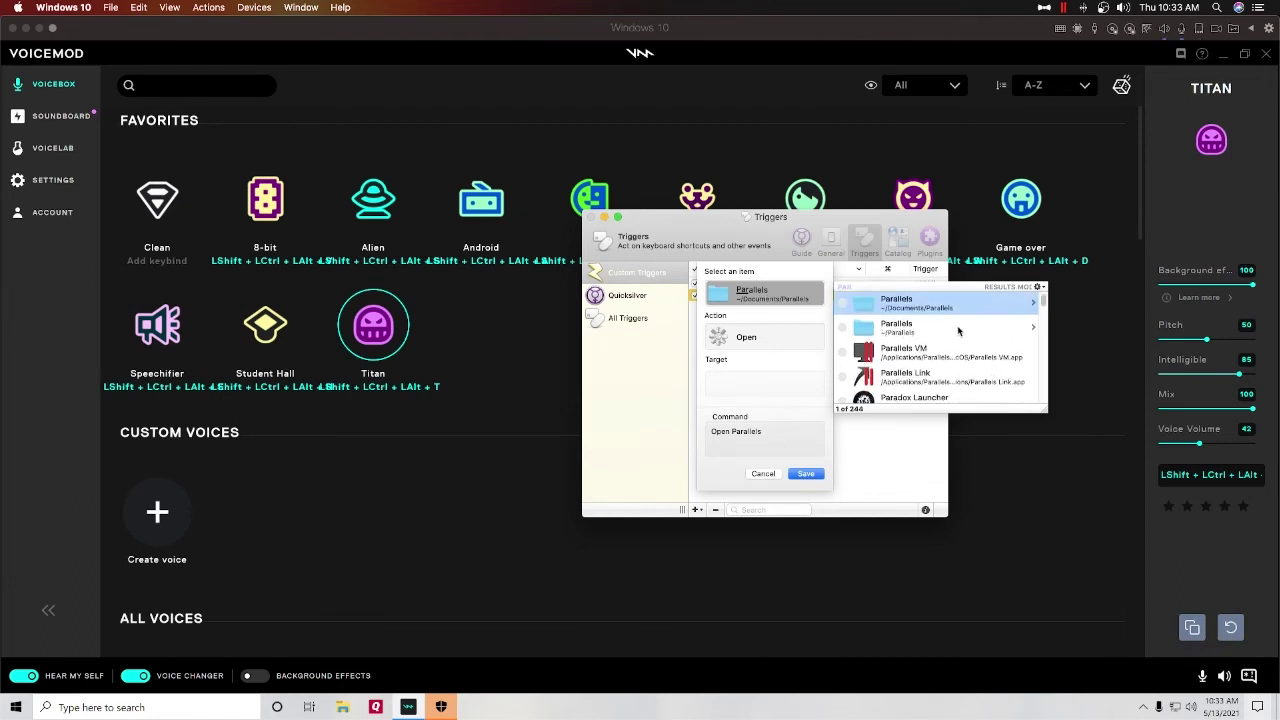
scroll(970, 346, "down", 1)
scroll(973, 347, "down", 2)
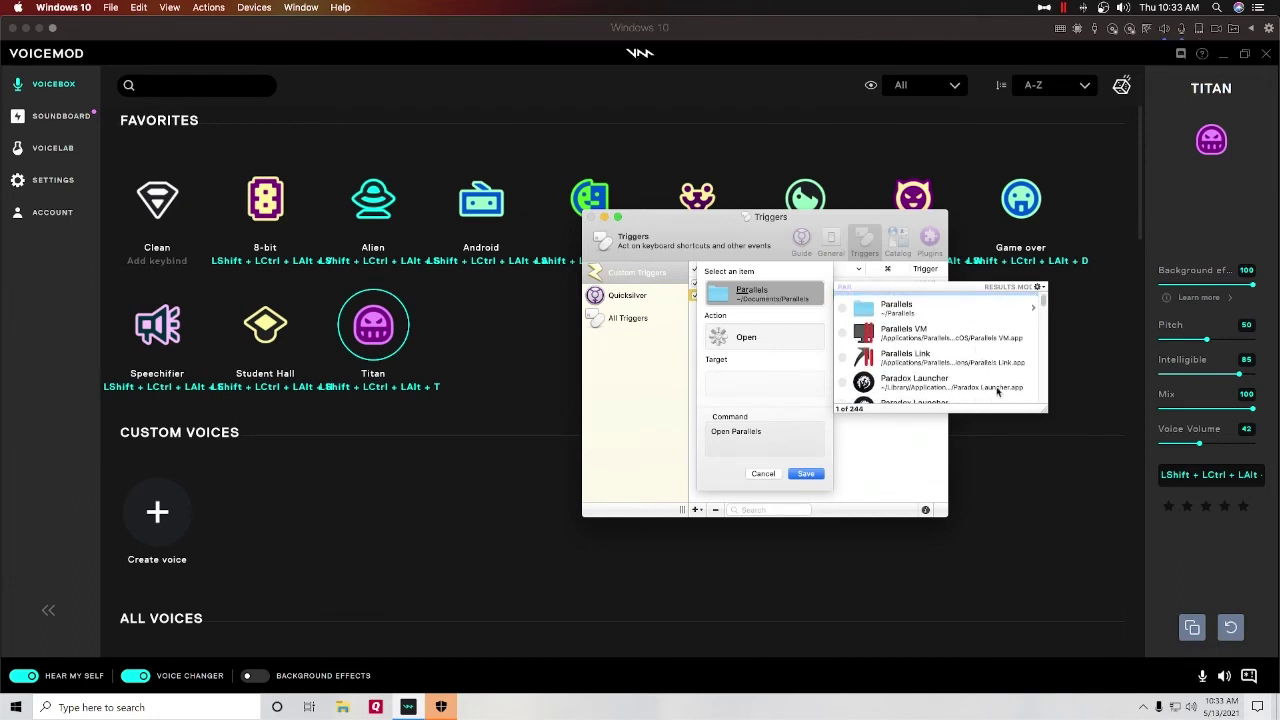
scroll(985, 346, "down", 2)
scroll(985, 345, "up", 2)
scroll(968, 336, "up", 3)
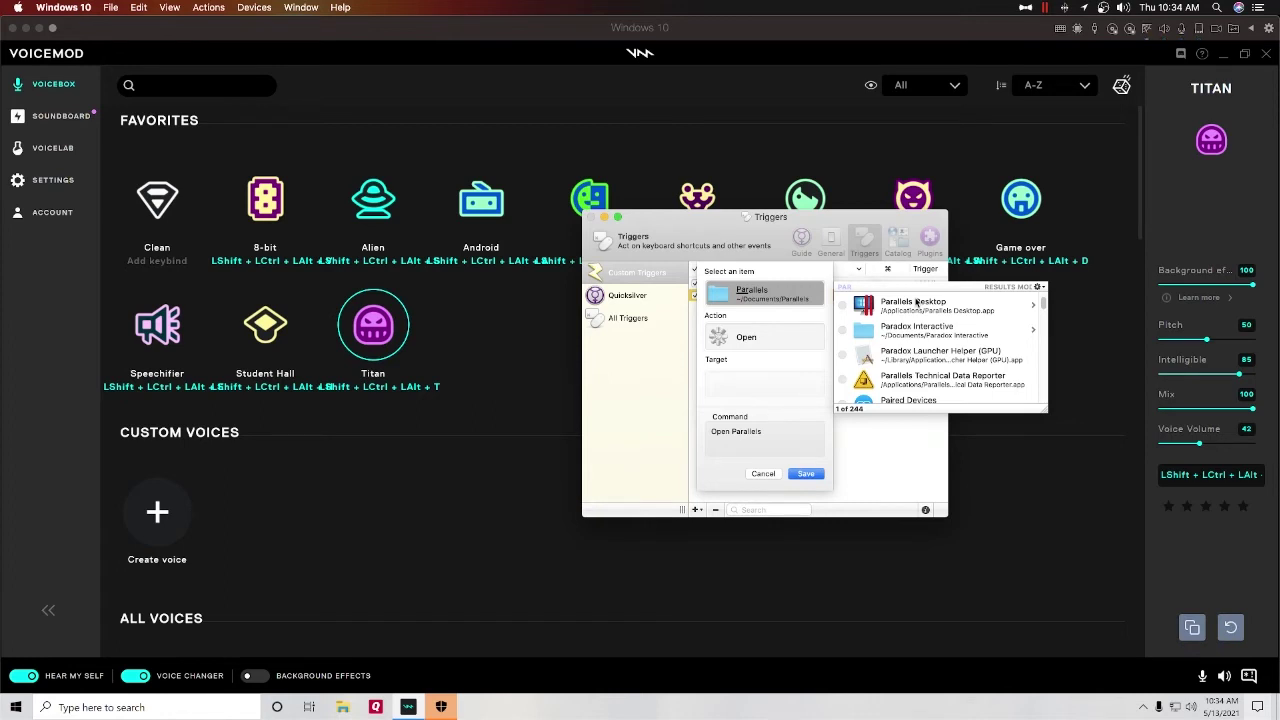
left_click(846, 305)
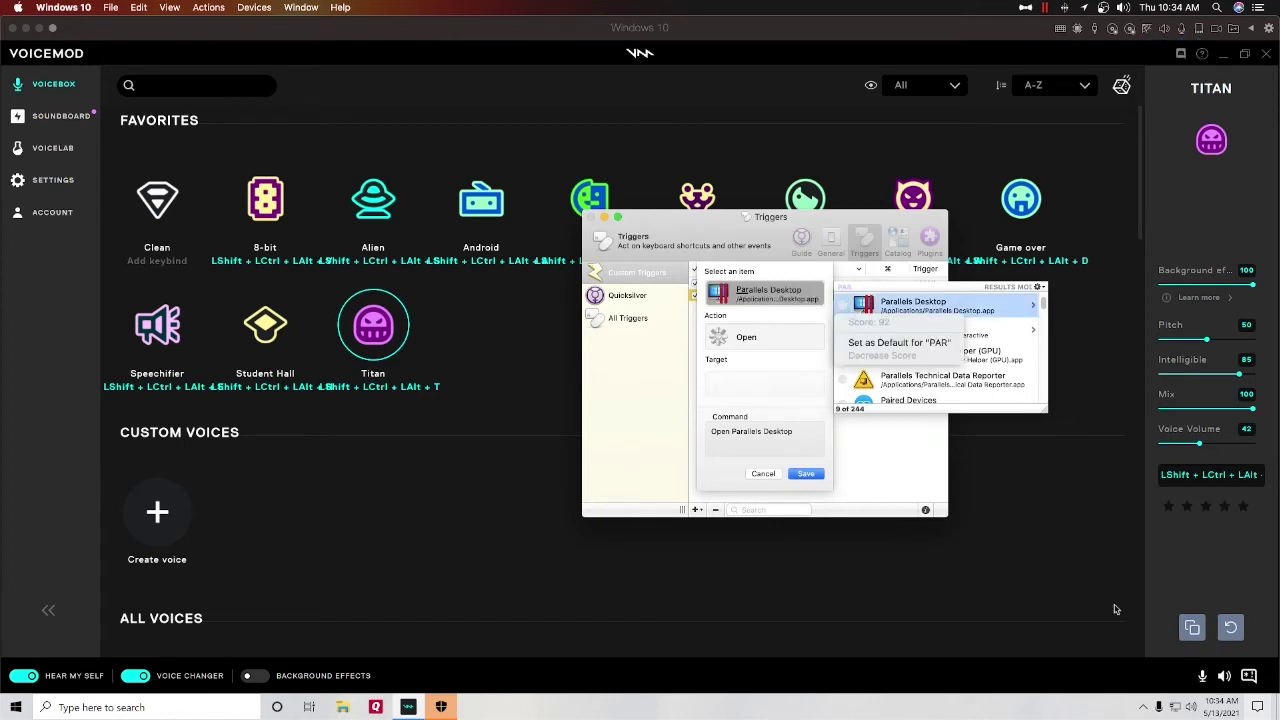
left_click(1000, 306)
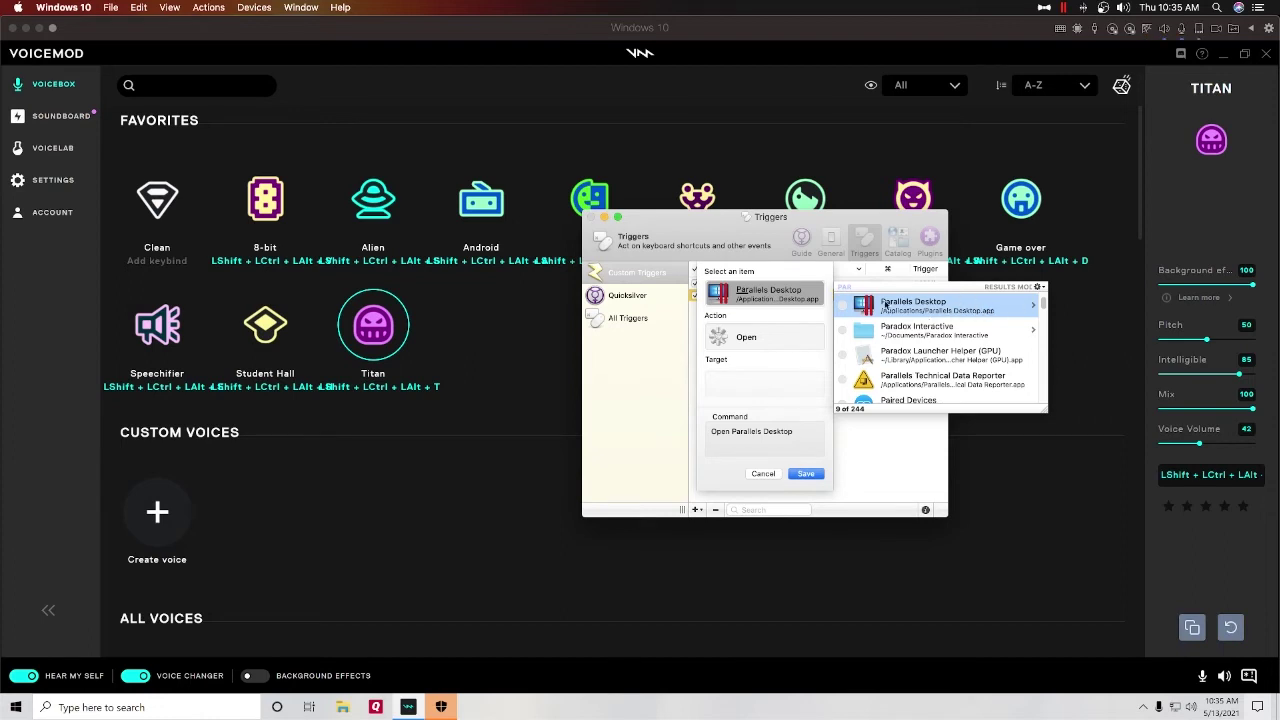
key("Tab")
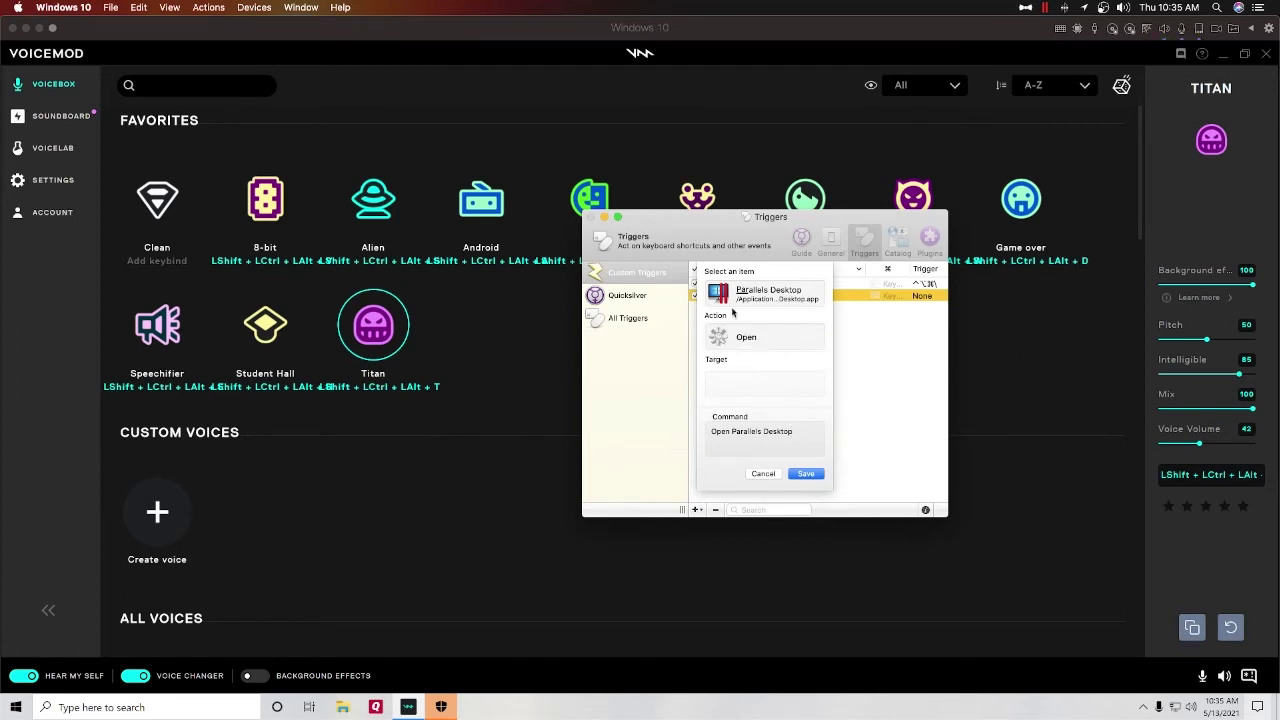
left_click(806, 473)
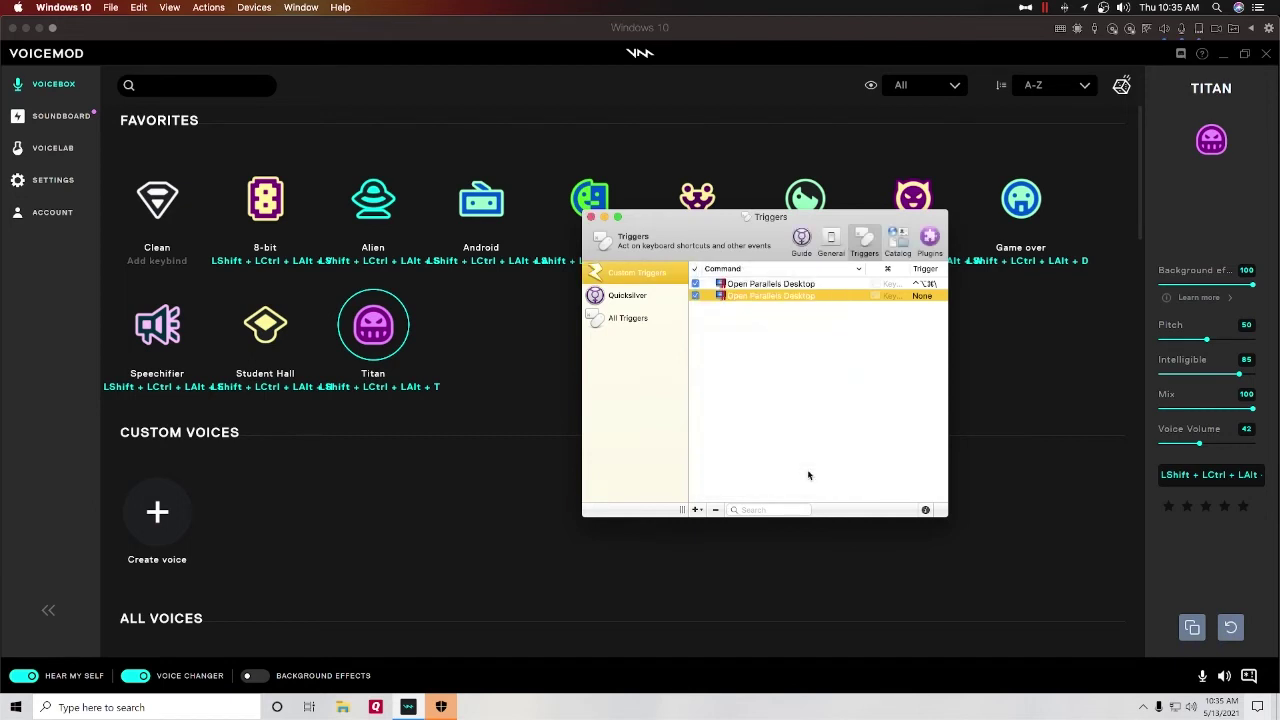
Try to set the new Open Parallels Desktop trigger's shortcut to Control+Option+Command+\
left_click(922, 296)
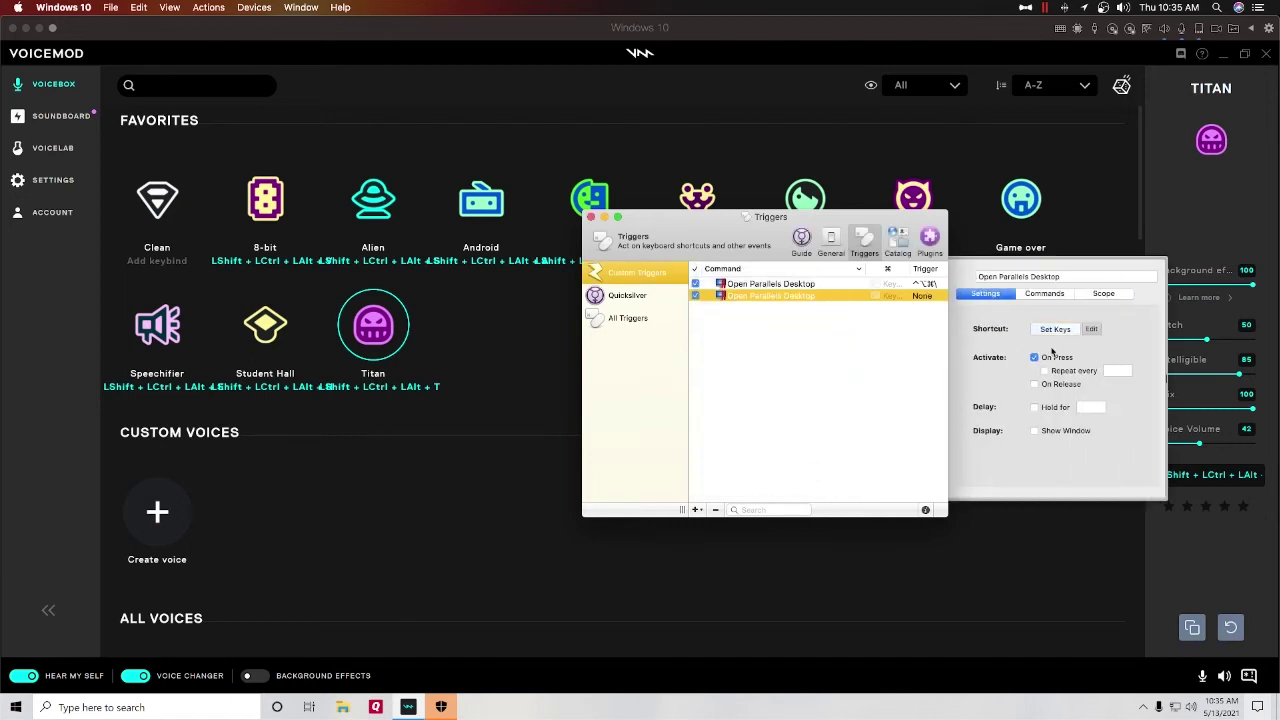
left_click(1054, 330)
key("ctrl+alt+super+backslash")
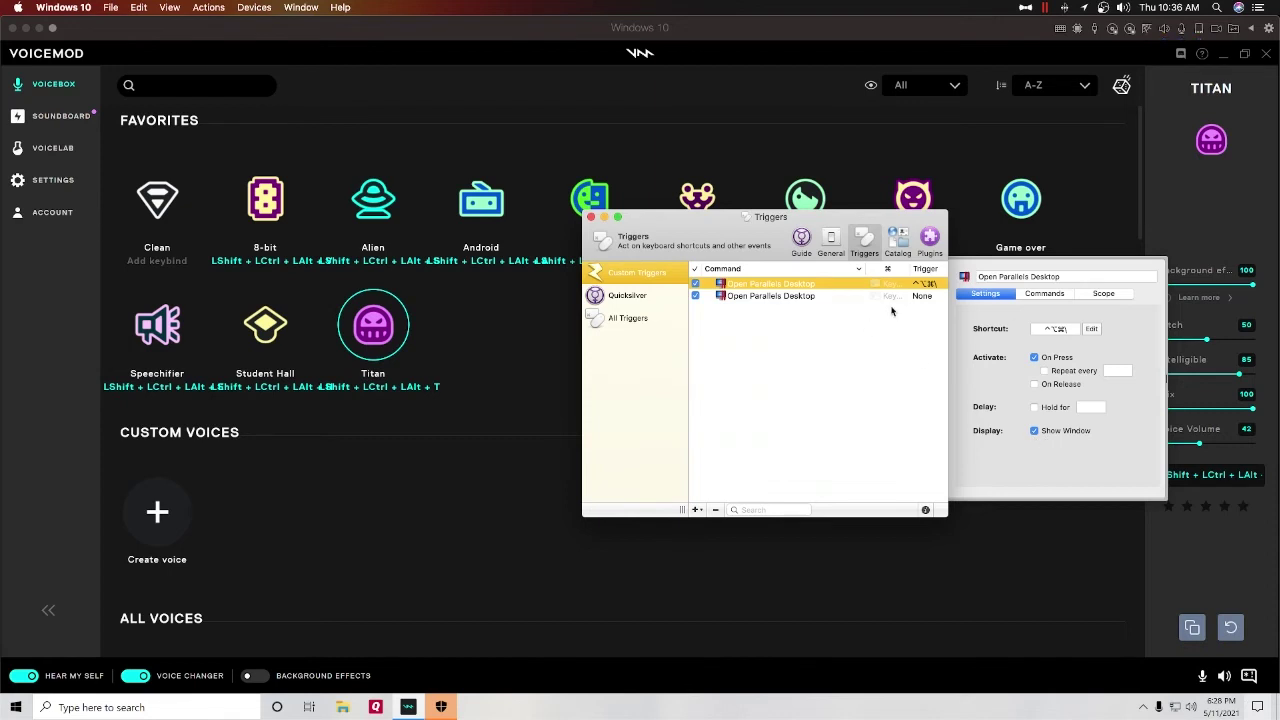
Delete the duplicate Open Parallels Desktop trigger that has no shortcut, and select the original trigger
left_click(815, 297)
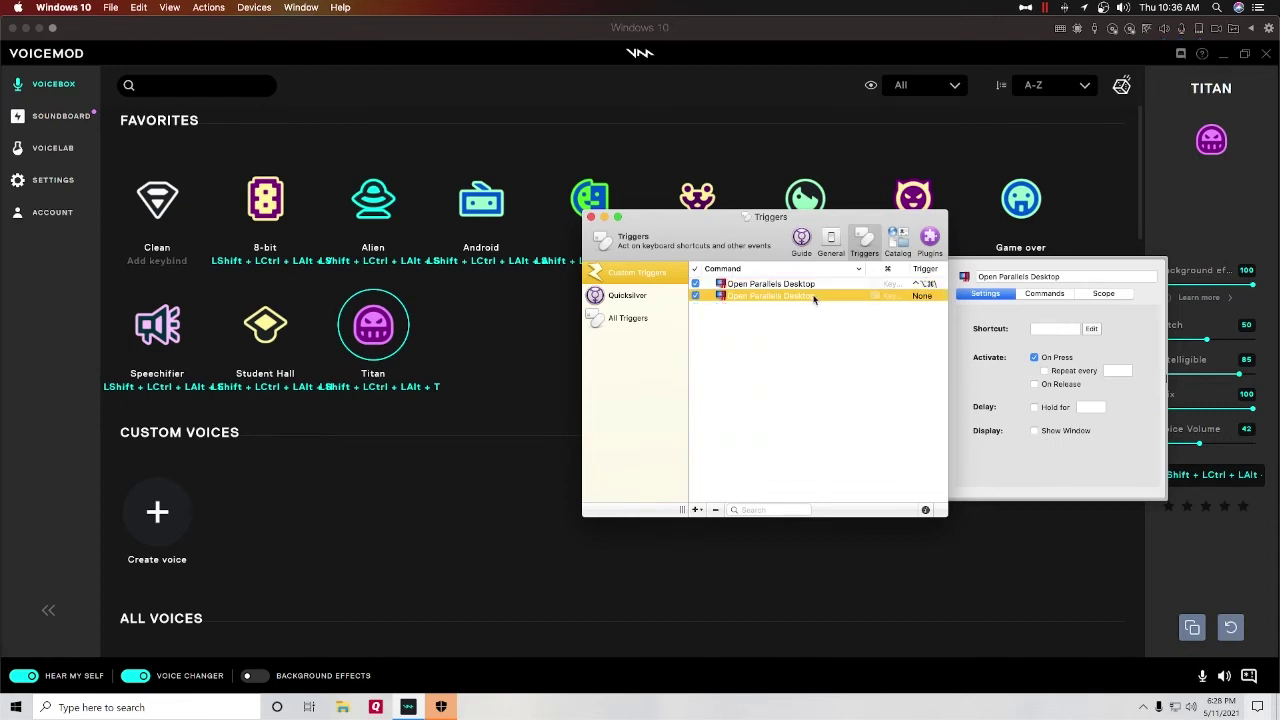
left_click(722, 510)
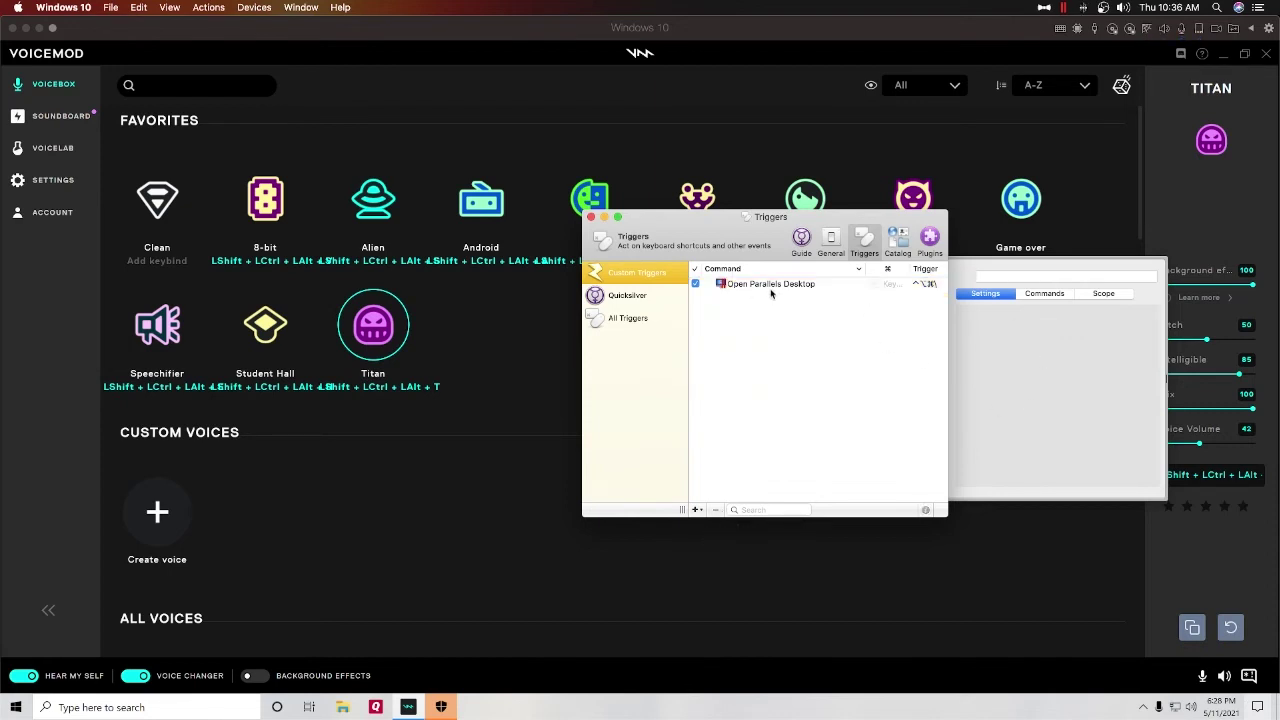
left_click(772, 286)
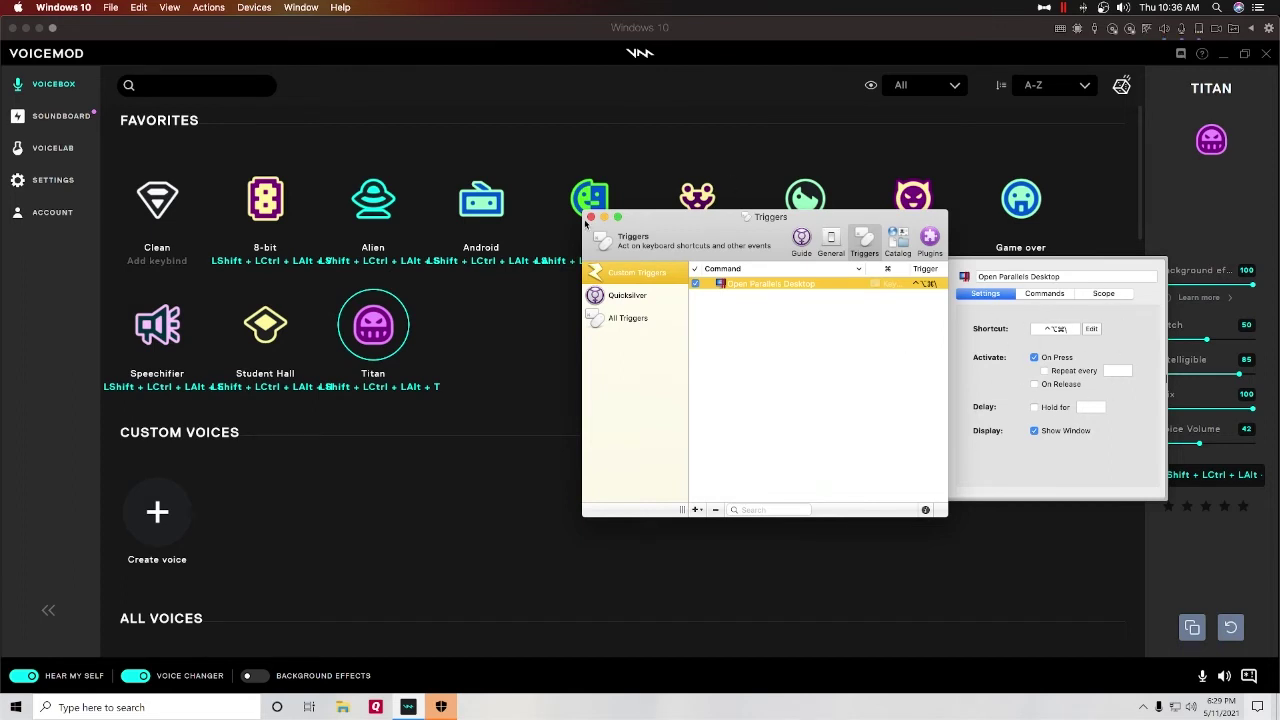
Close the Quicksilver Triggers window and switch to Stream Deck
key("super+w")
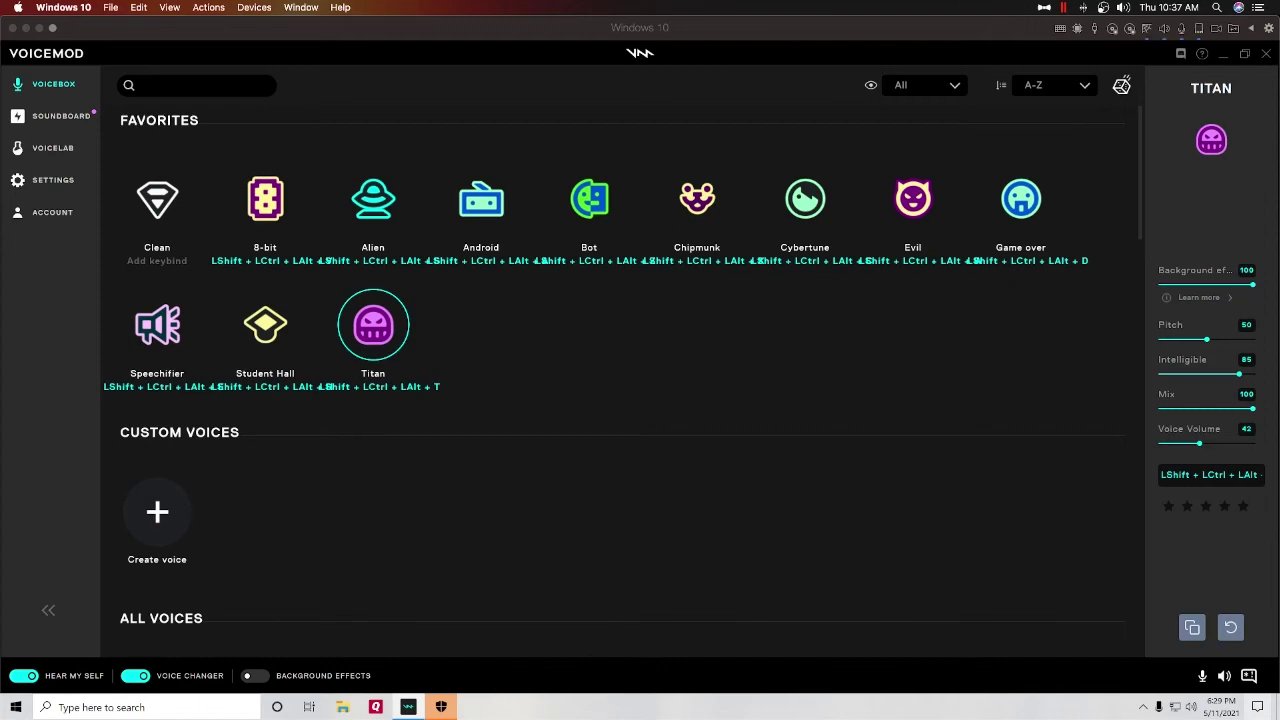
key("ctrl+Up")
left_click(1023, 485)
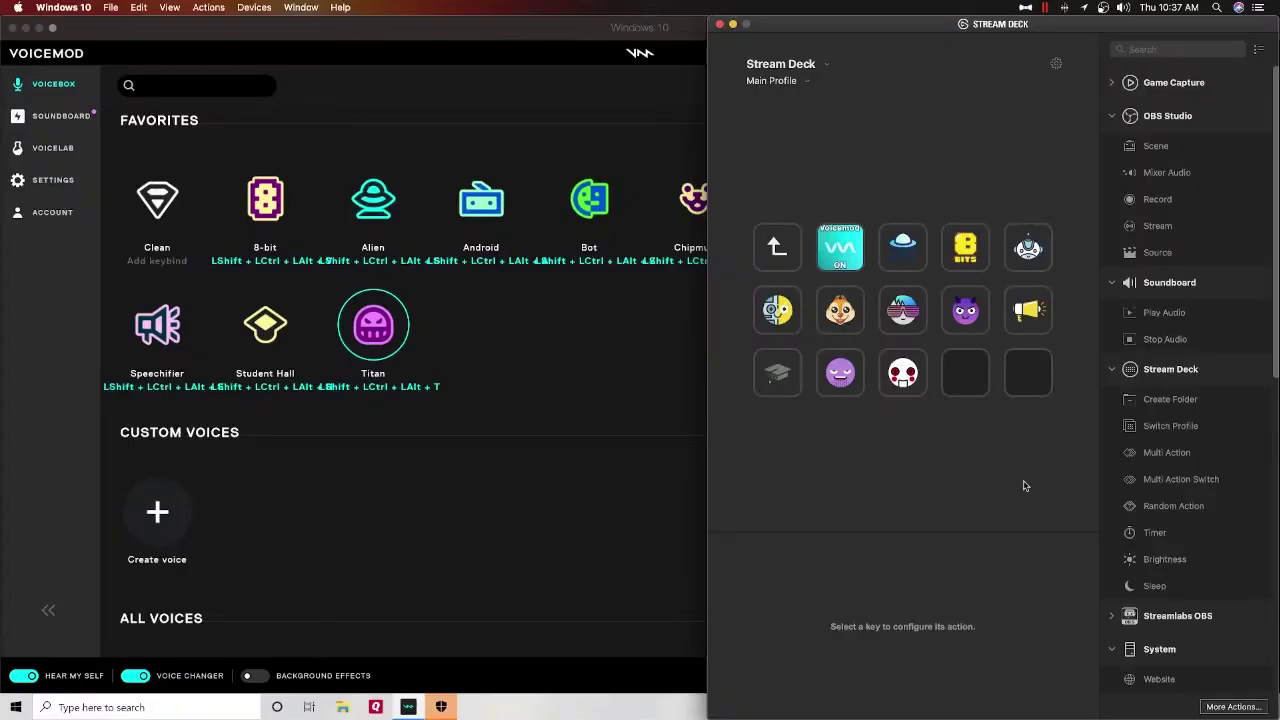
Leave and reopen the VM Voices folder, and bring the Voicemod window in Windows 10 to the front
double_click(785, 262)
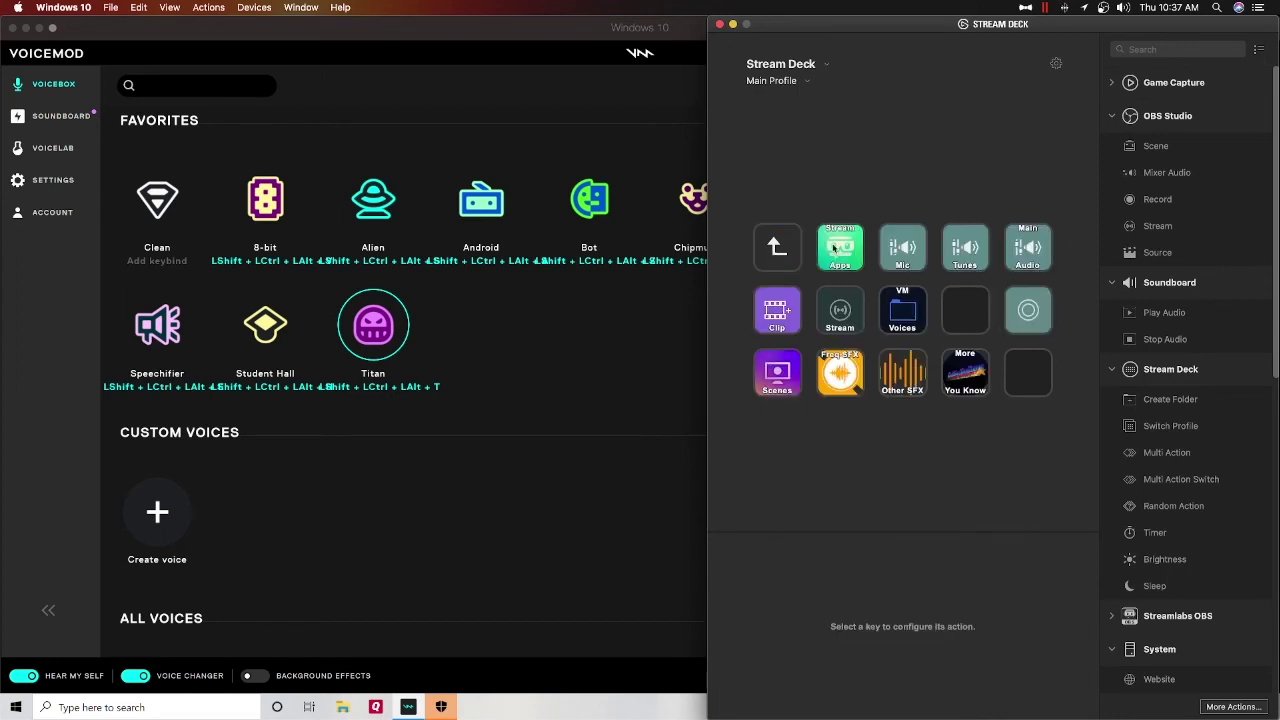
double_click(911, 315)
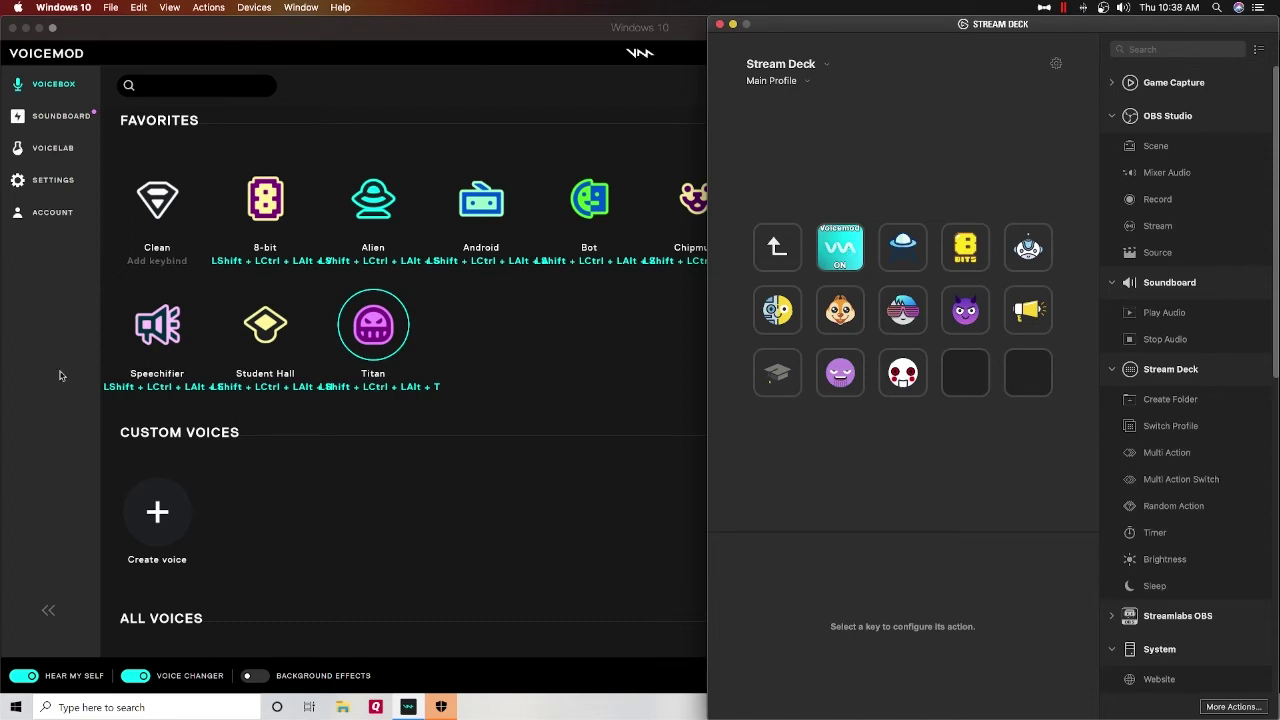
left_click(403, 528)
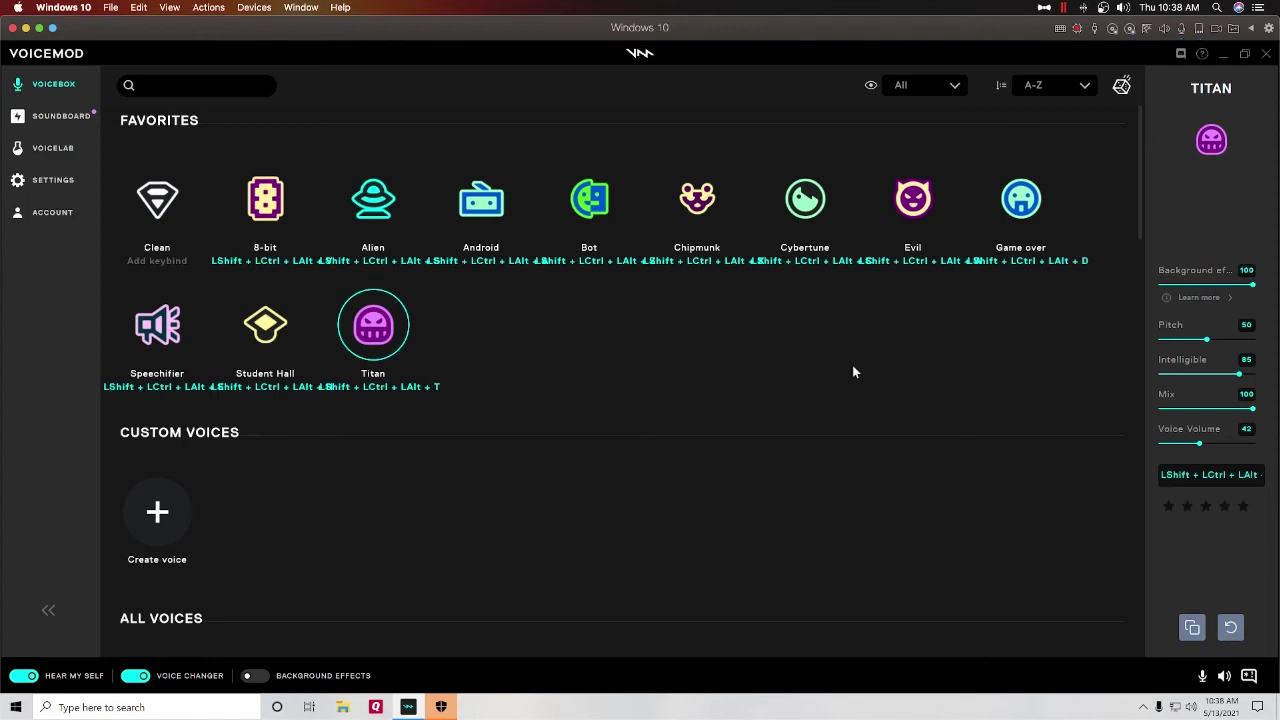
Switch back to Stream Deck and go through the voice keys in the VM Voices folder to check their assigned actions
key("super+Tab")
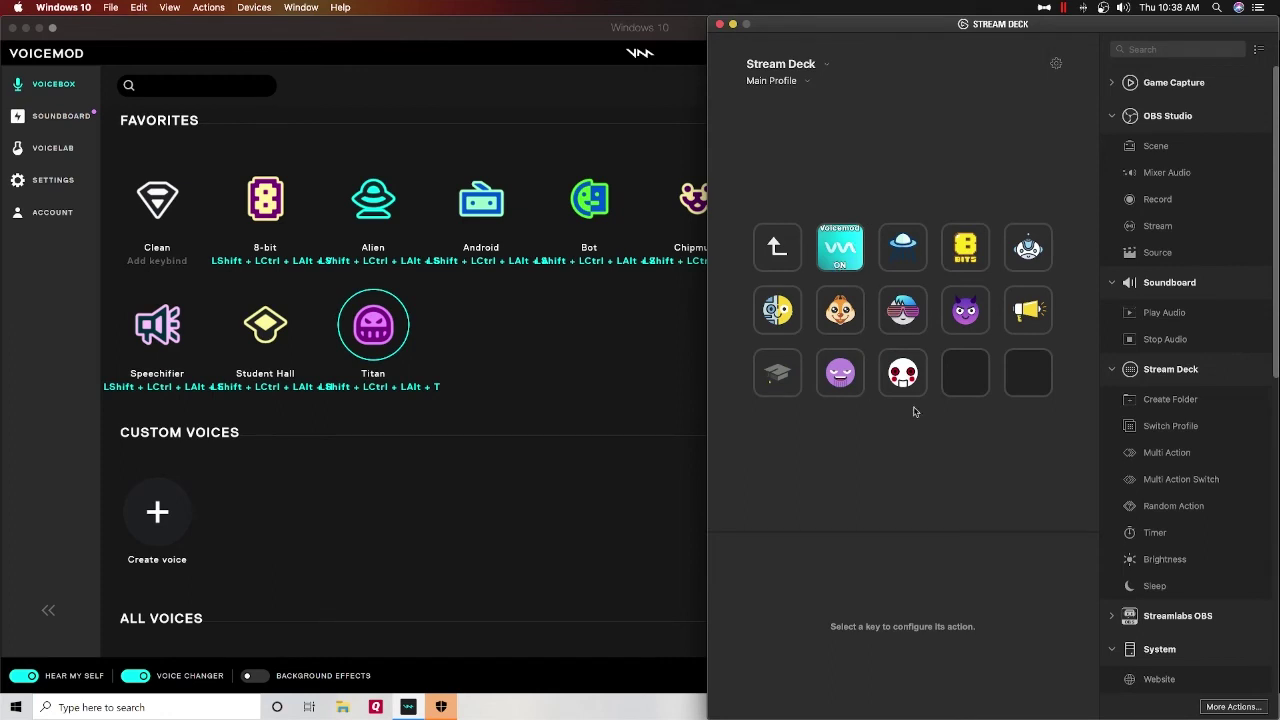
left_click(902, 248)
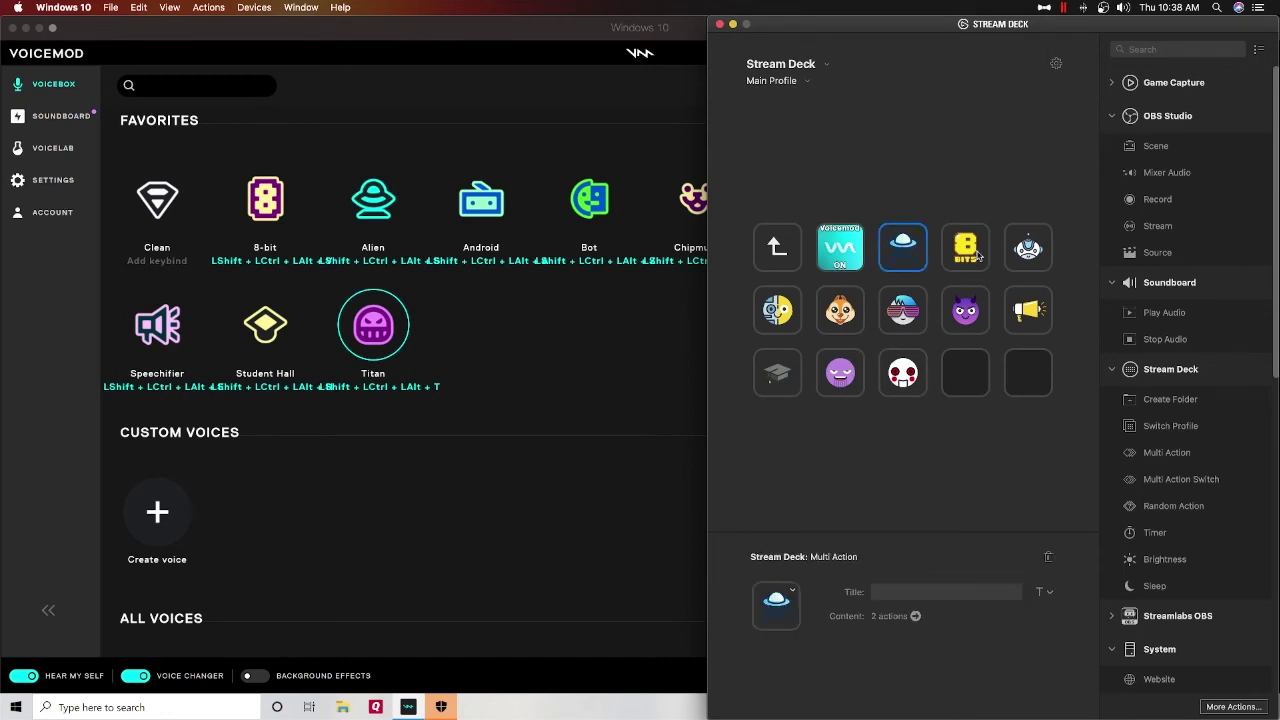
left_click(1028, 248)
left_click(778, 320)
left_click(840, 312)
left_click(966, 316)
left_click(1028, 310)
left_click(782, 381)
left_click(840, 373)
left_click(902, 373)
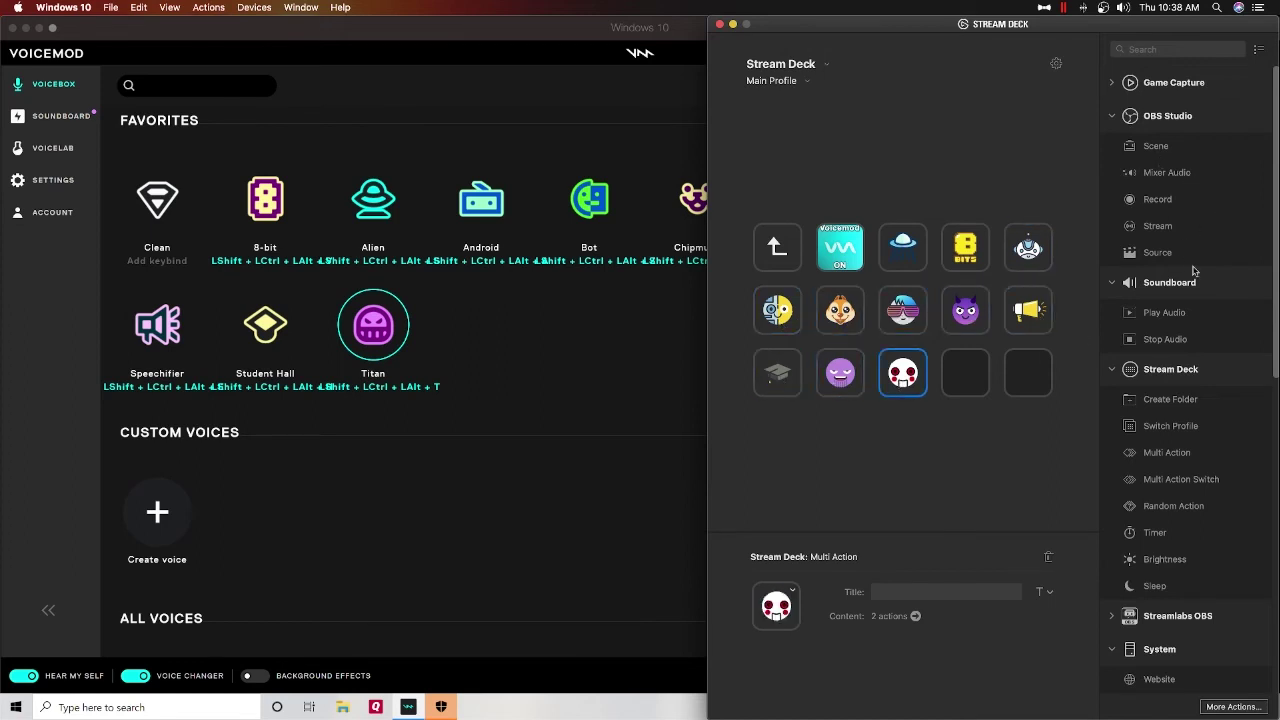
Review the Focus Parallels and Jigsaw hotkeys in the white mask key's multi action, and return to the voice keys
scroll(1183, 333, "down", 3)
scroll(1201, 495, "down", 1)
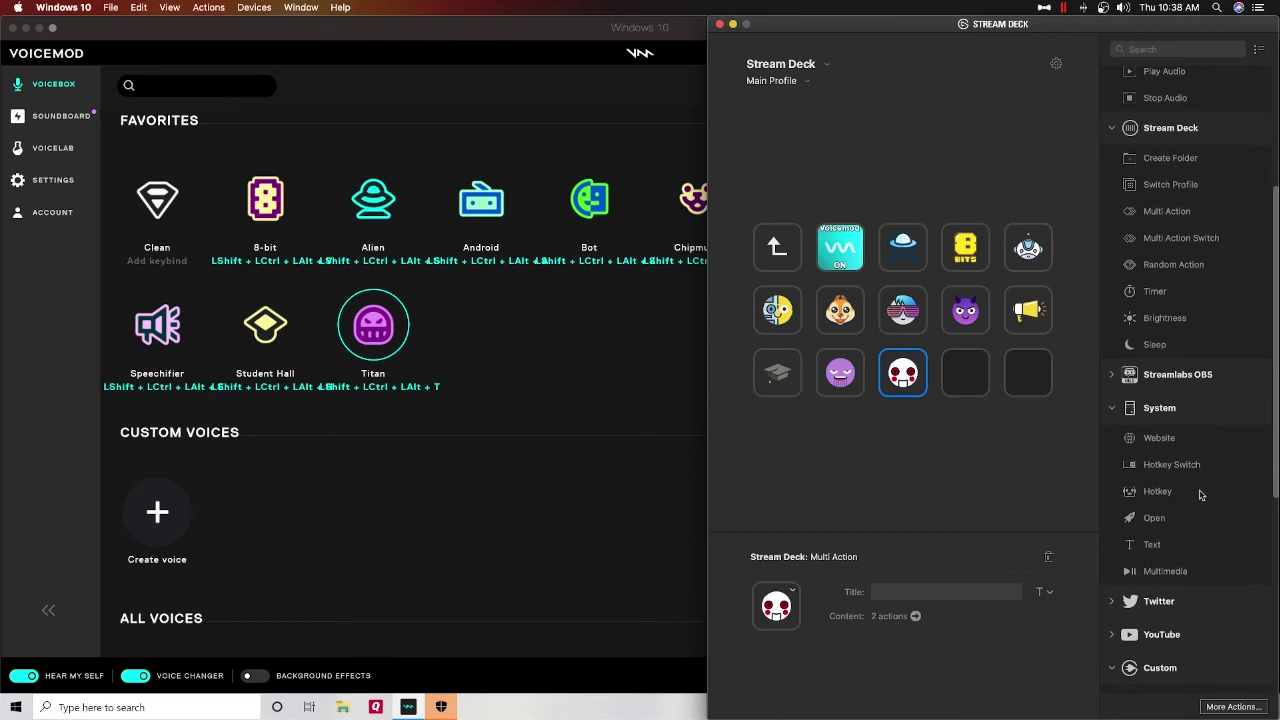
left_click(916, 617)
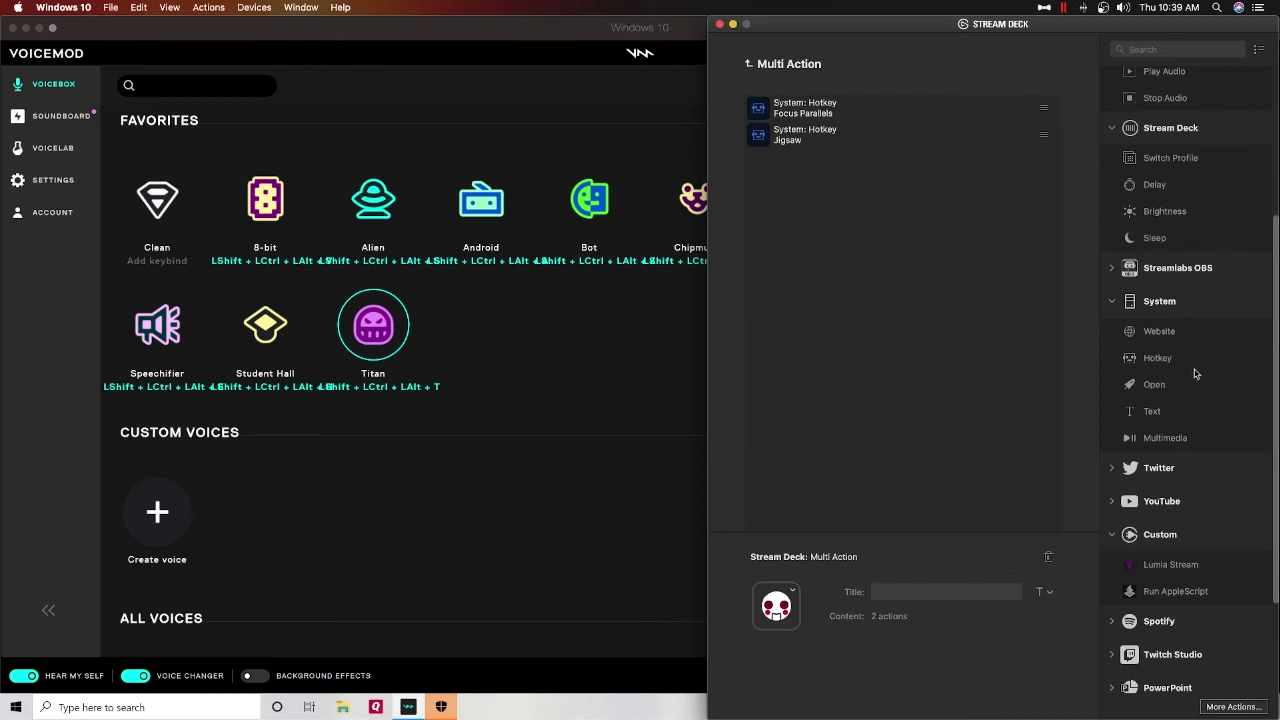
scroll(1207, 376, "up", 1)
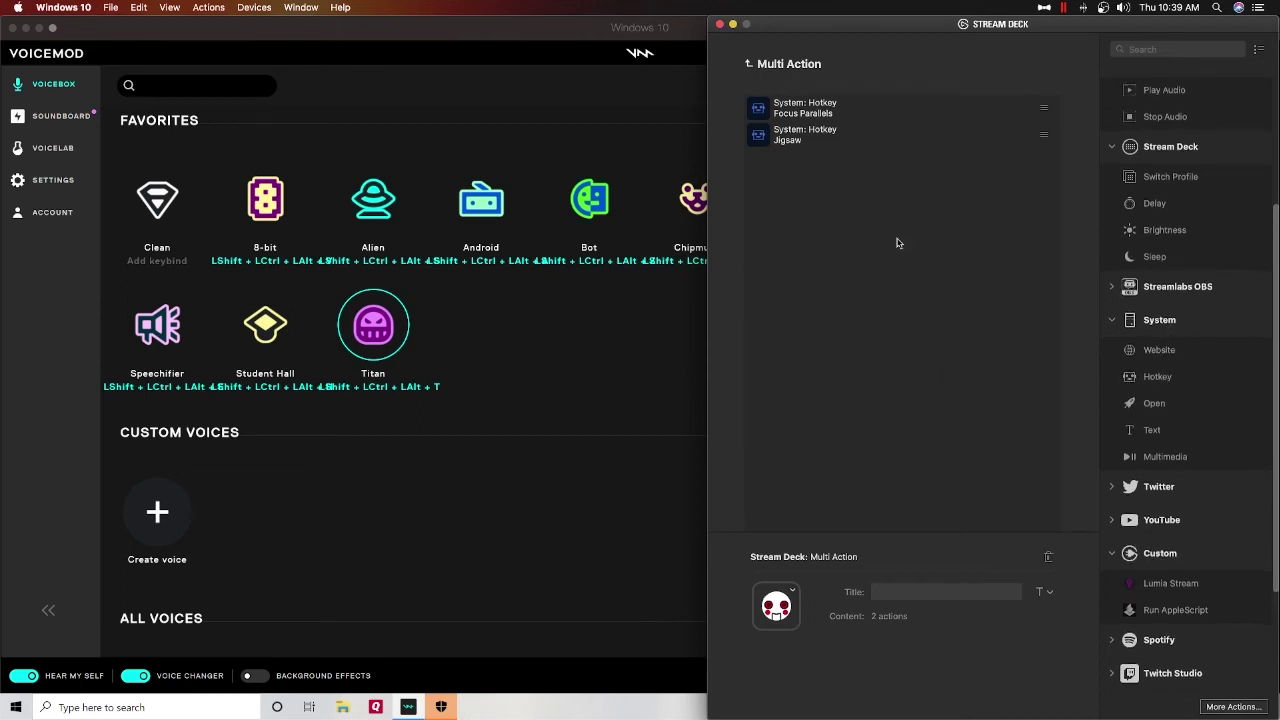
left_click(884, 117)
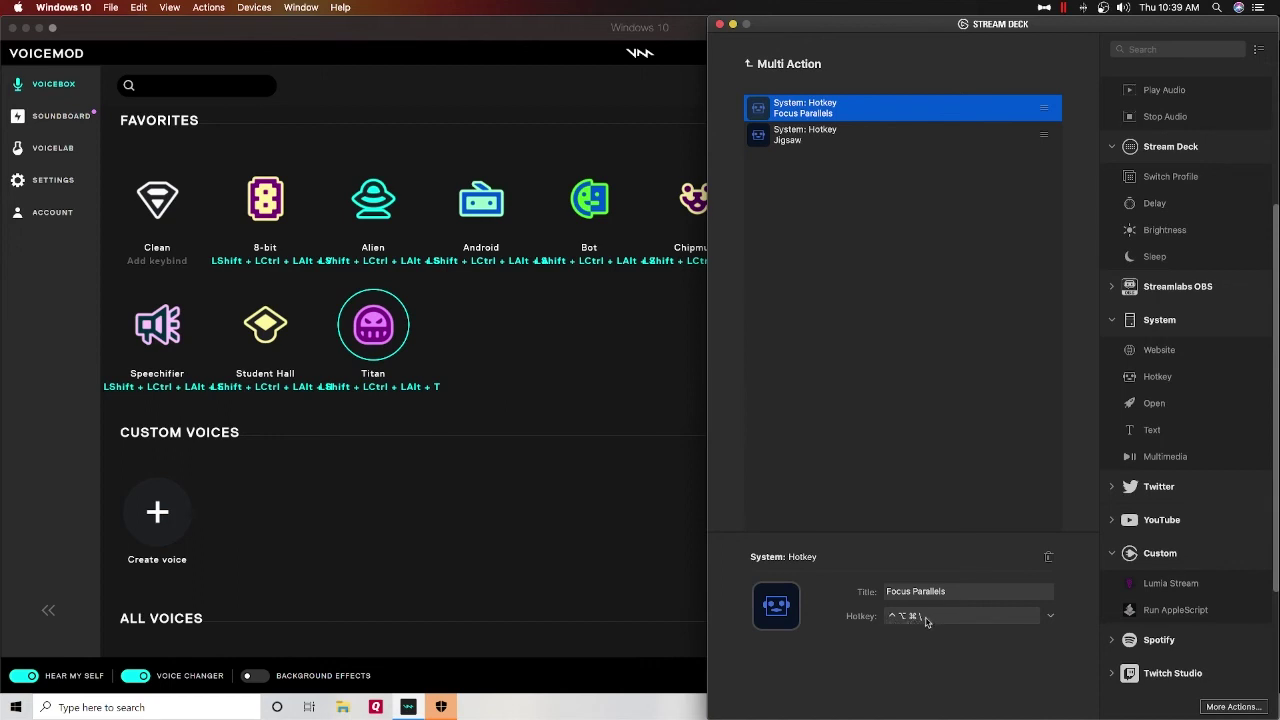
left_click(844, 142)
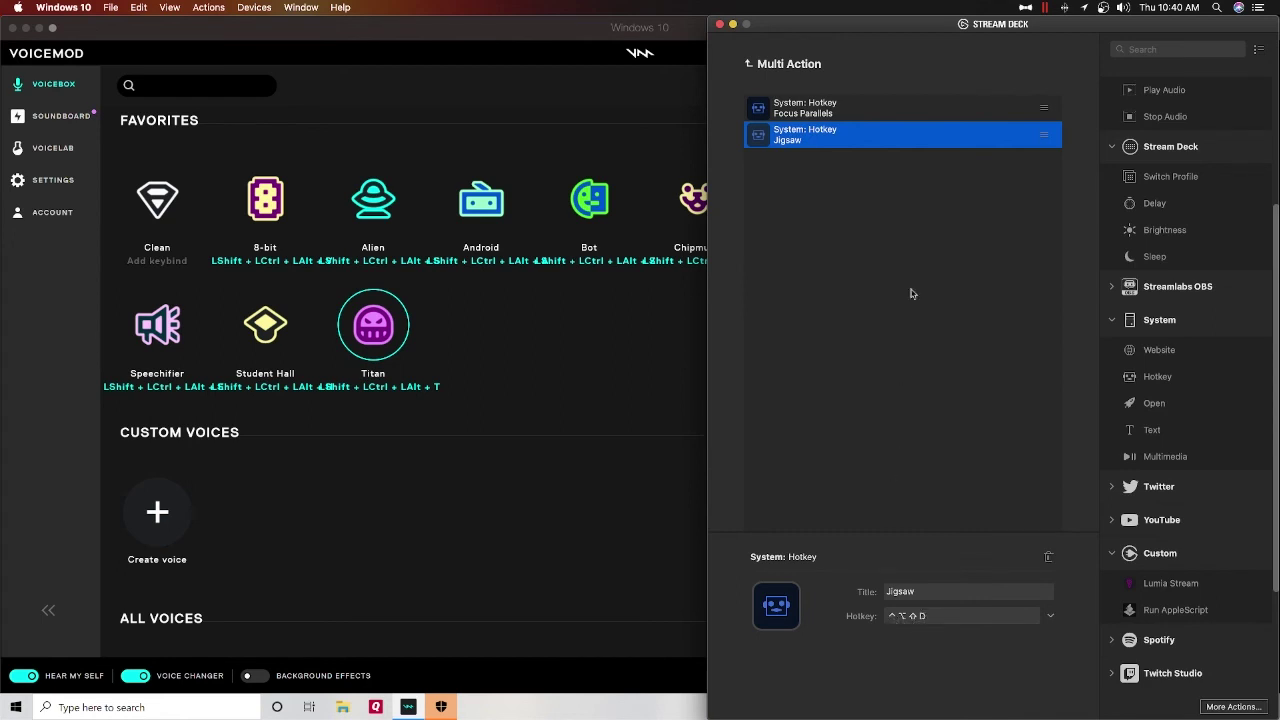
left_click(748, 64)
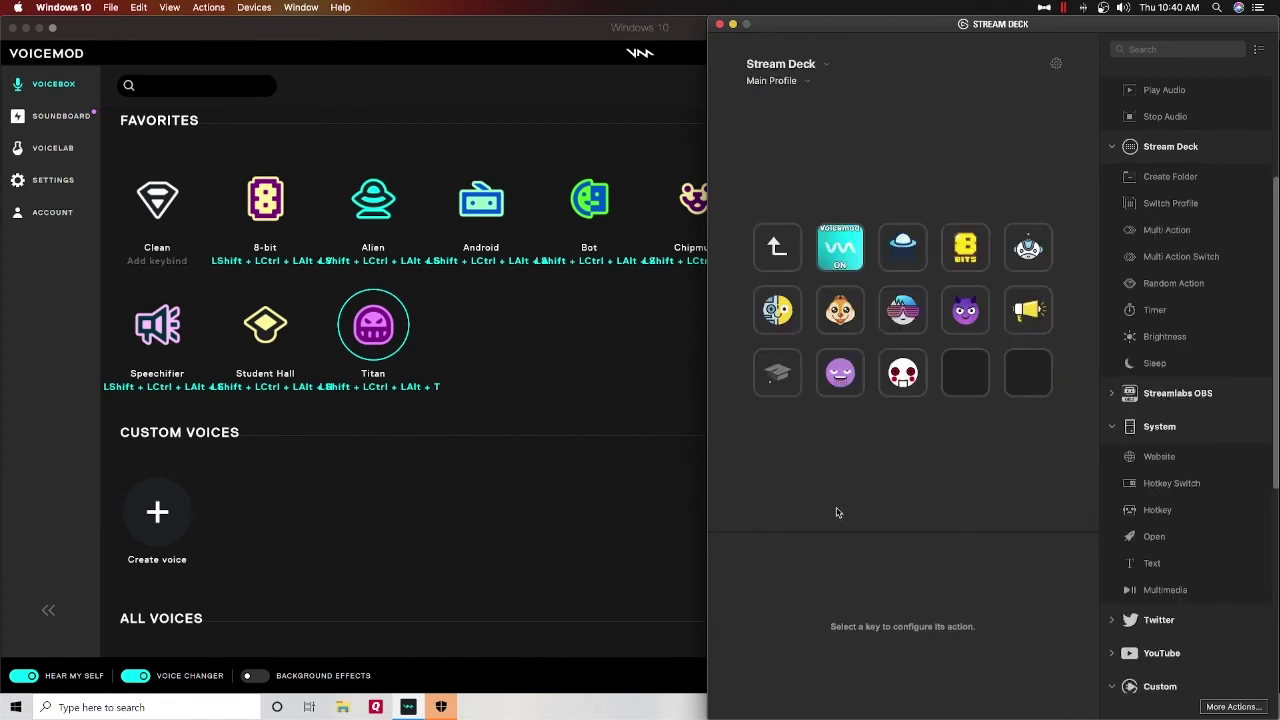
Switch to Voicemod in the Parallels Windows 10 window and activate the Game over voice through its keybind
key("super+Tab")
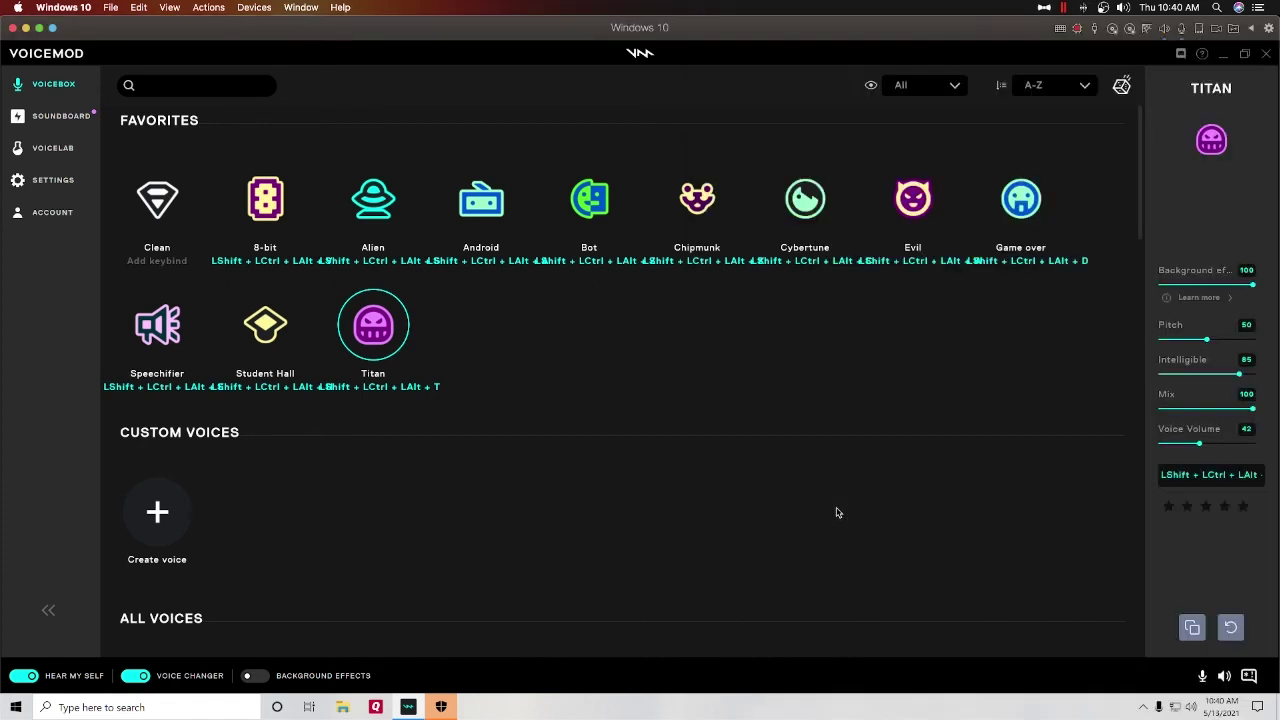
key("shift+ctrl+alt+d")
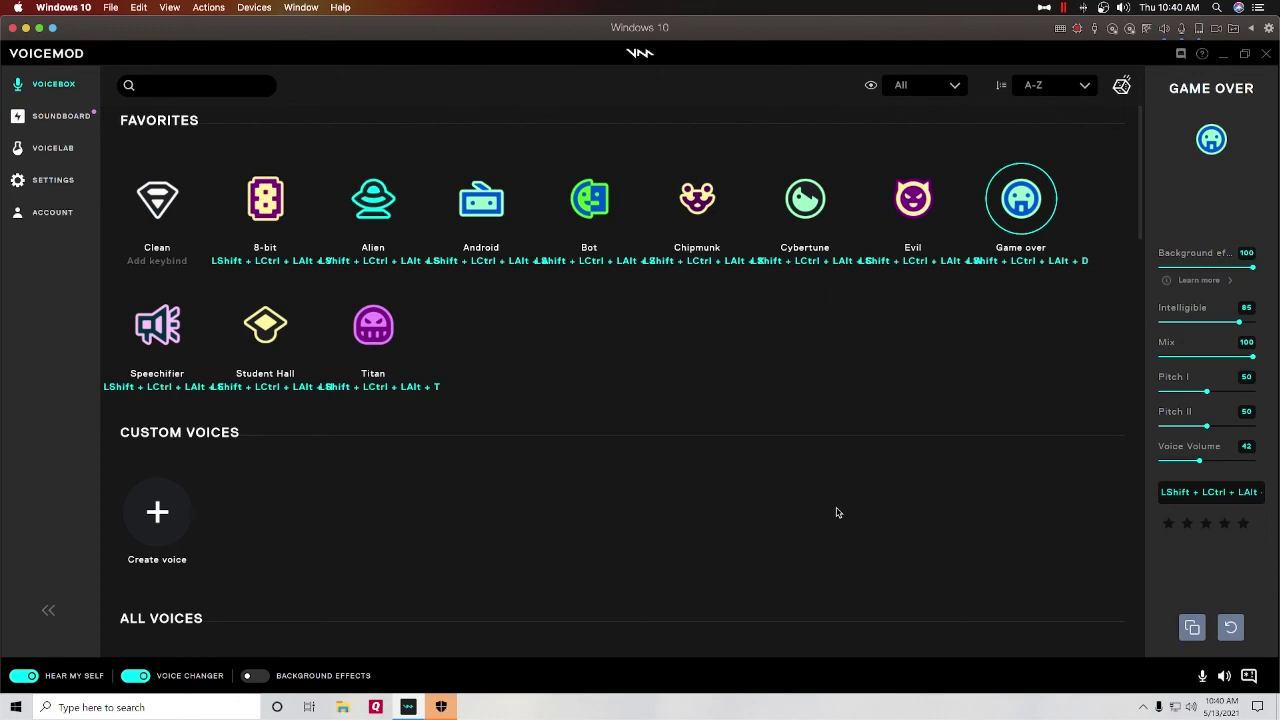
Switch back to Stream Deck, review the Focus Parallels and Evil hotkeys in the purple devil key's multi action, and return to the voice keys
key("ctrl+Up")
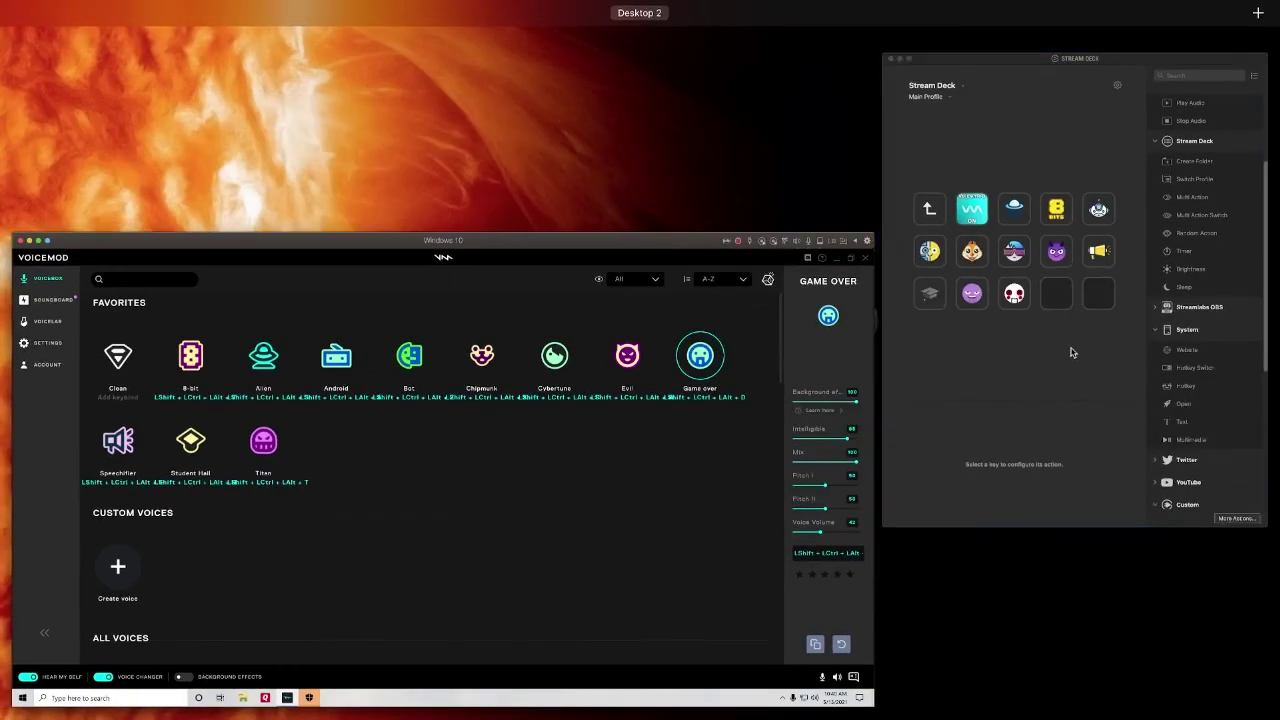
left_click(1071, 351)
left_click(915, 616)
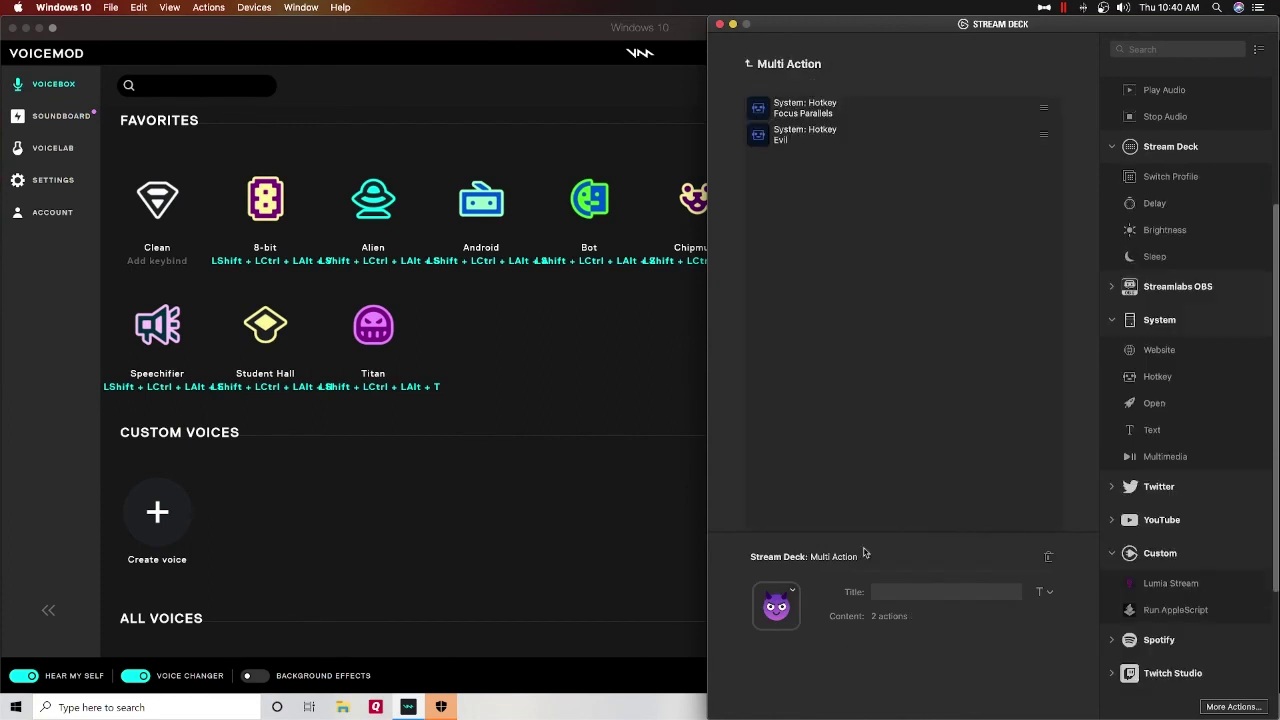
left_click(772, 116)
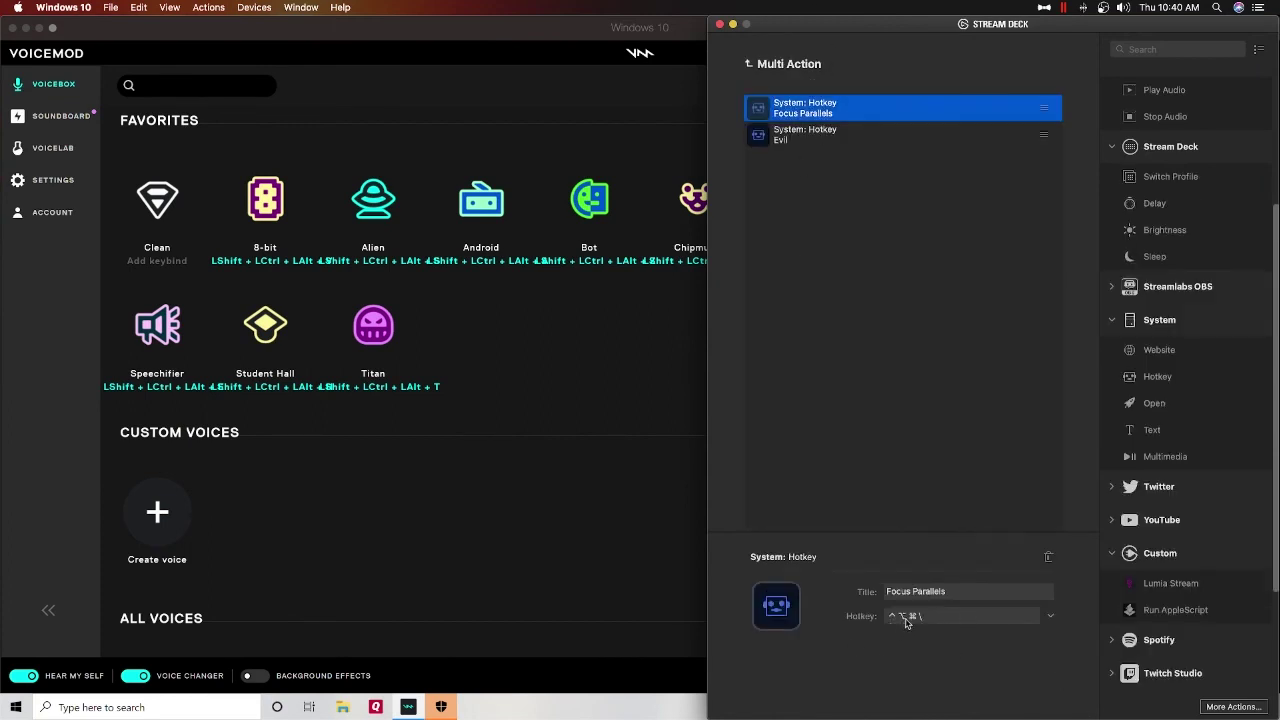
left_click(810, 134)
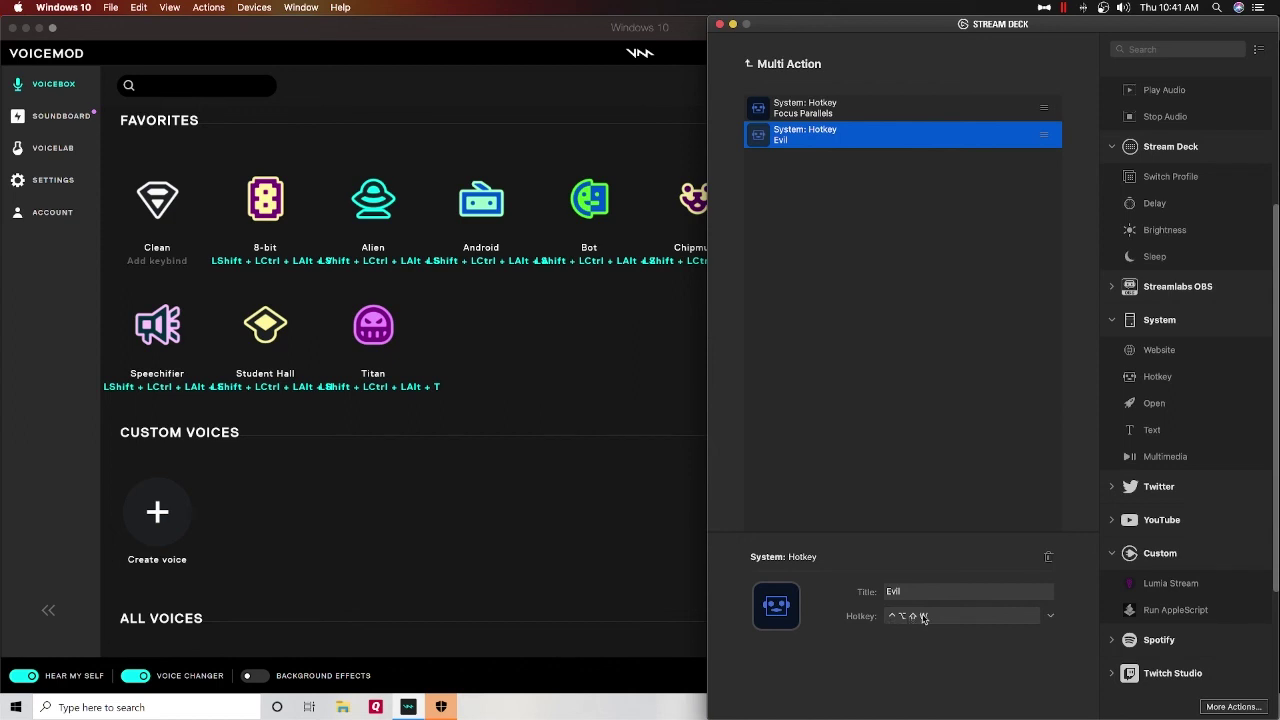
left_click(785, 74)
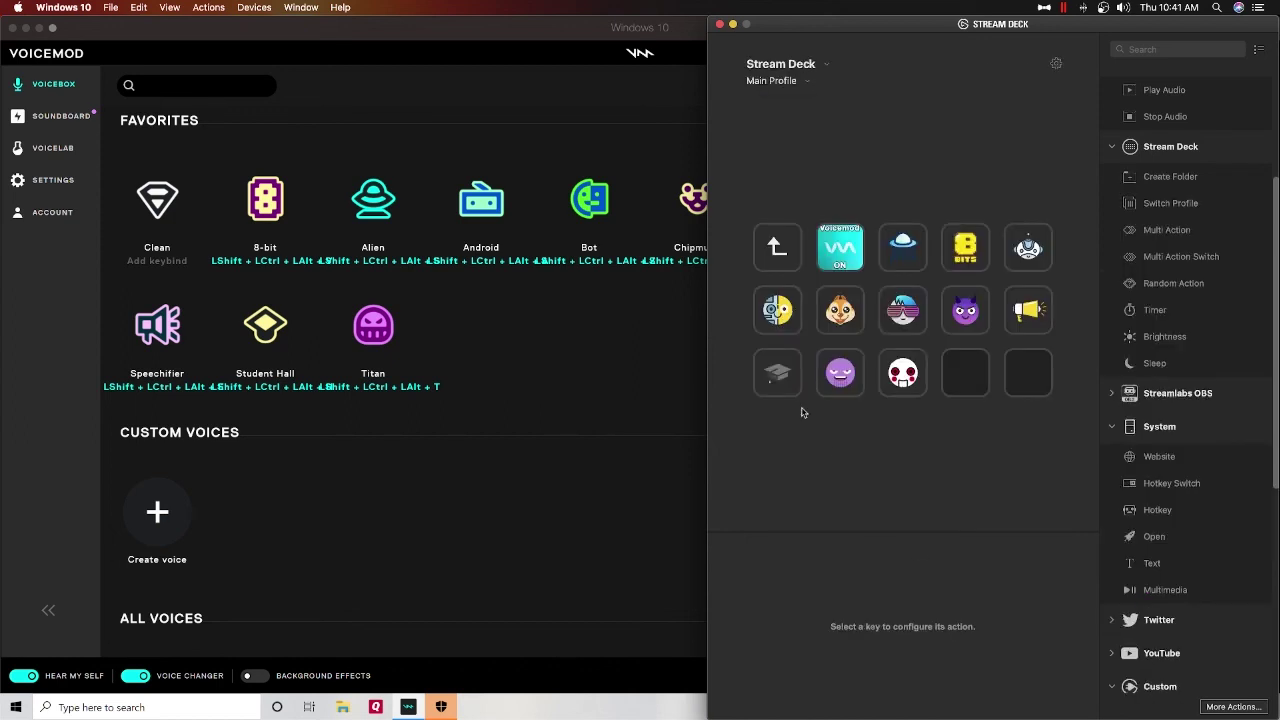